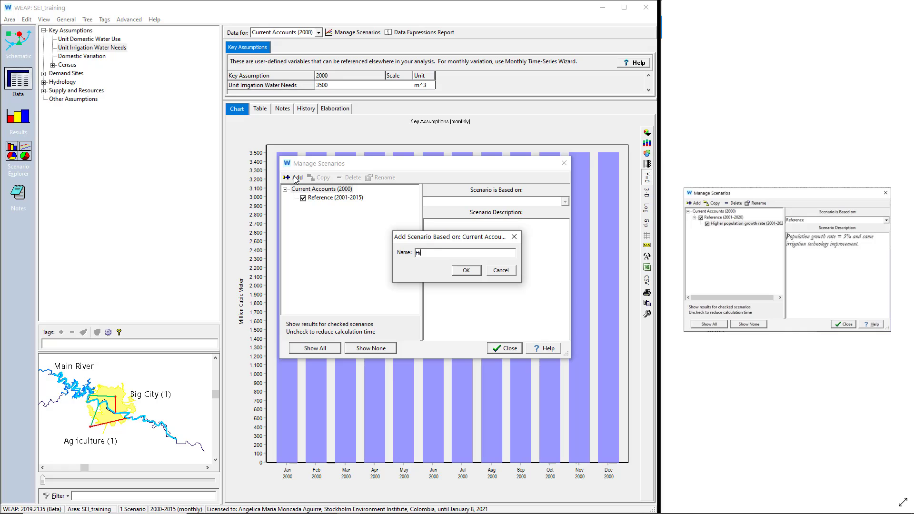
Step: Name the new scenario "Higher population growth rate" and describe it as "Population growth rate = 5% and same irrigation technology improvement"
text(her population growth rate)
click(463, 272)
click(449, 226)
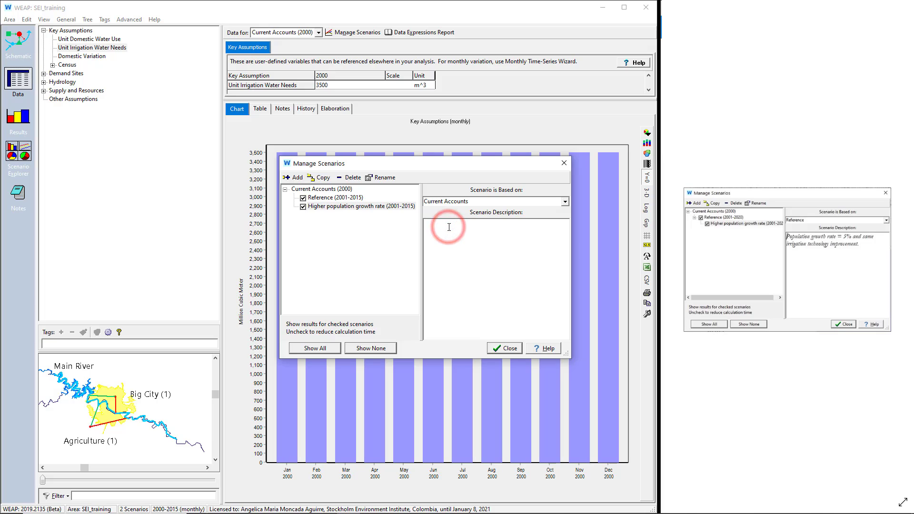
text(Population growth rate = 5% and same irrigation technology improvement)
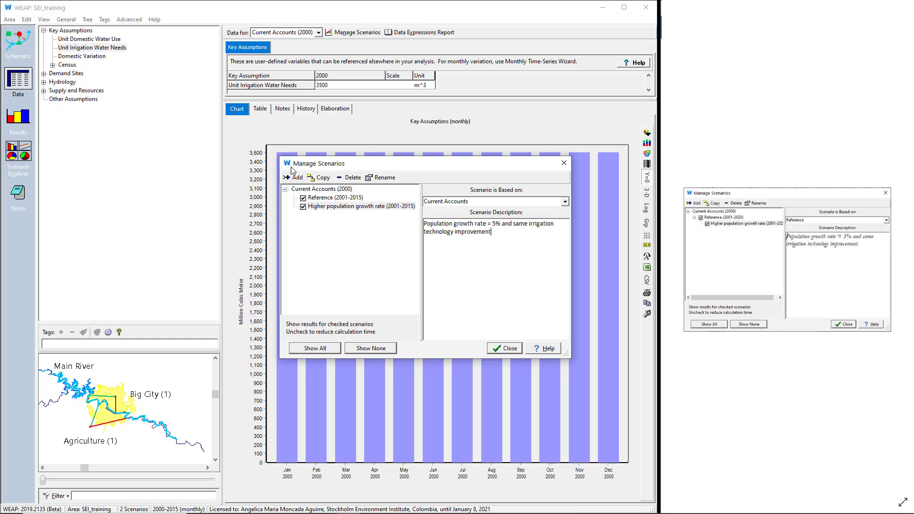
Step: Compare the base and description of the Reference scenario with those of the Higher population growth rate scenario
click(316, 198)
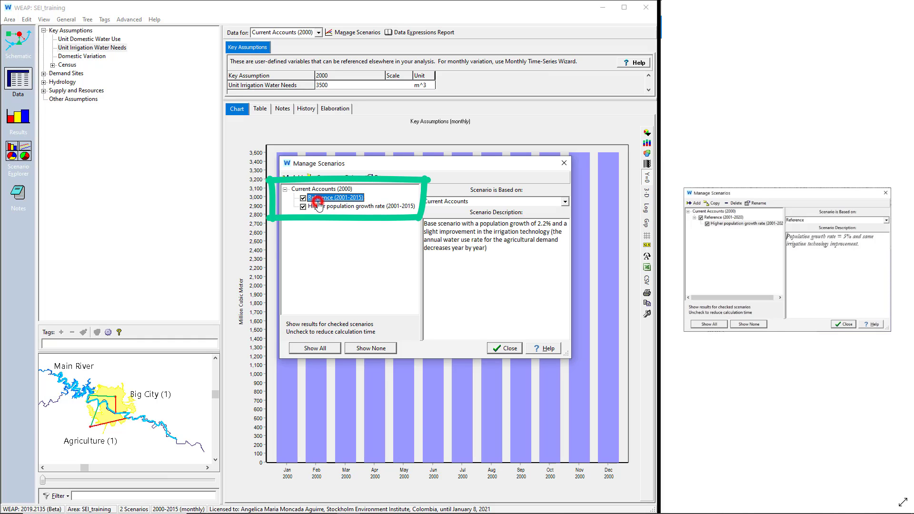
click(318, 206)
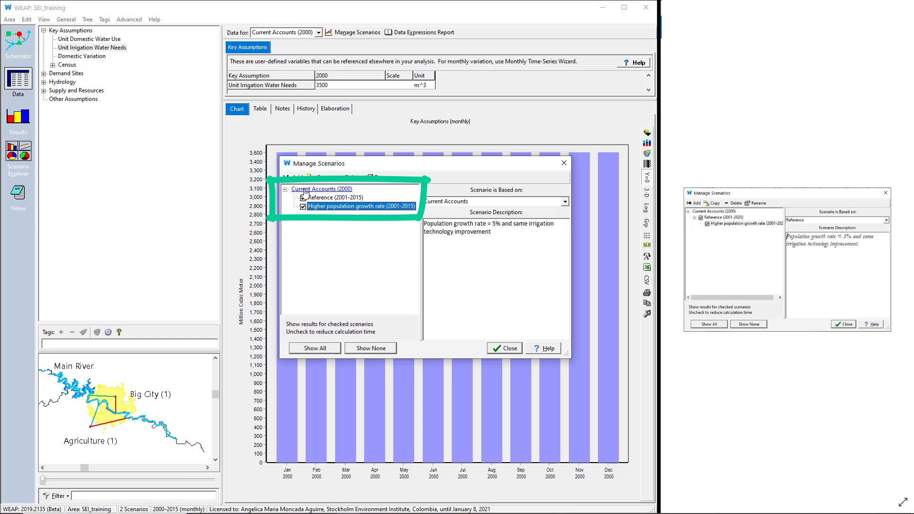
click(305, 188)
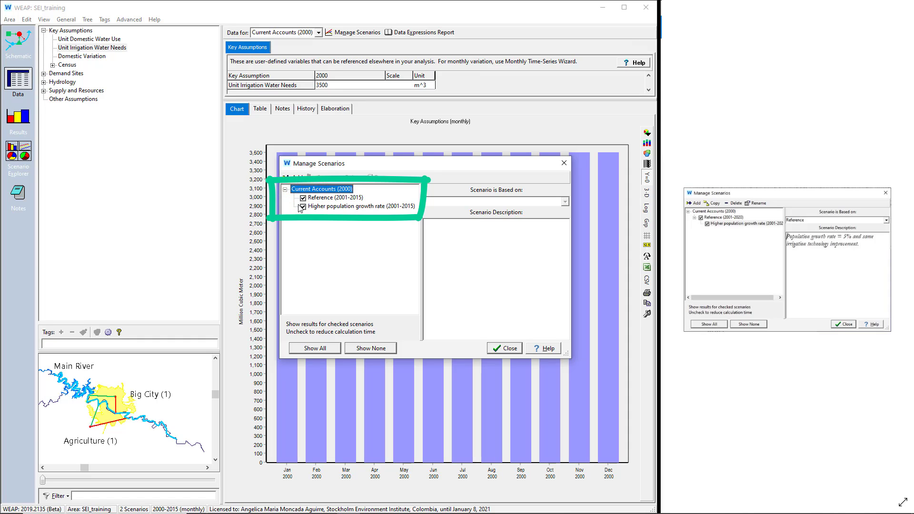
click(320, 197)
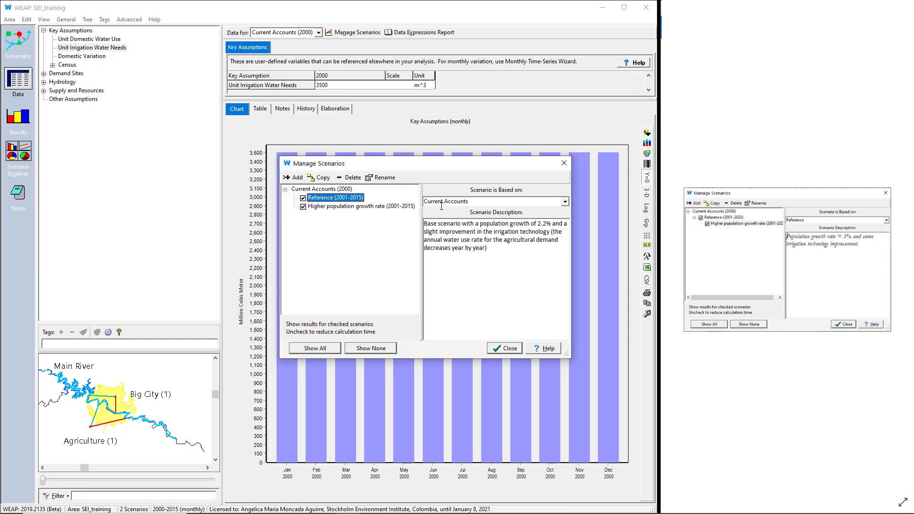
click(371, 206)
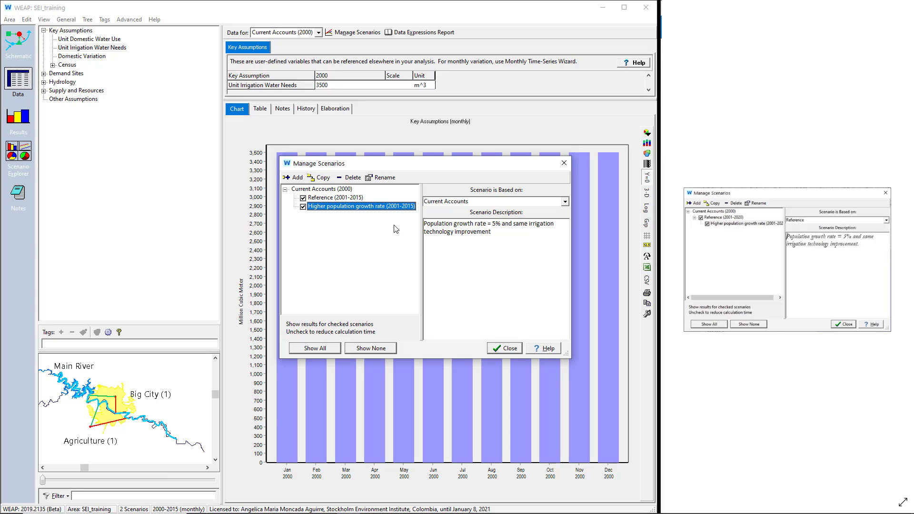
click(350, 199)
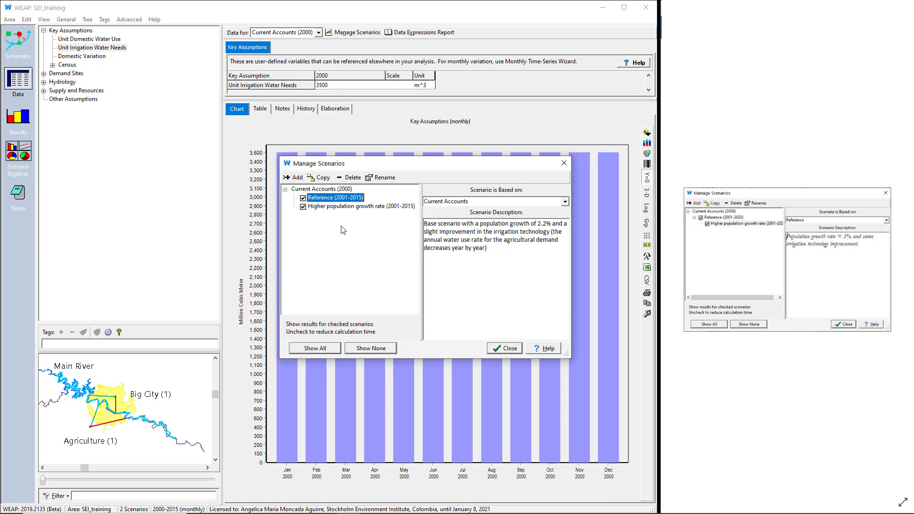
click(344, 207)
click(497, 223)
drag(496, 224, 477, 244)
click(476, 244)
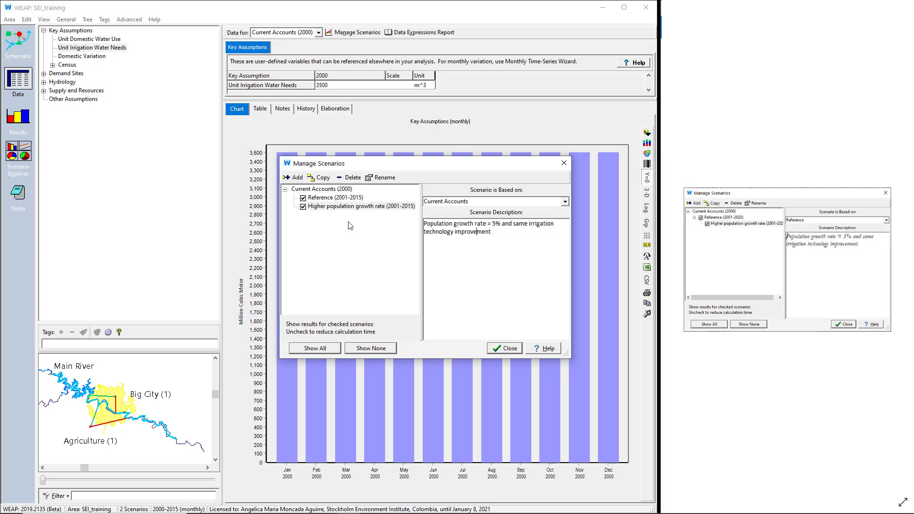
Step: Base the Higher population growth rate scenario on the Reference scenario instead of the Current Accounts
click(329, 208)
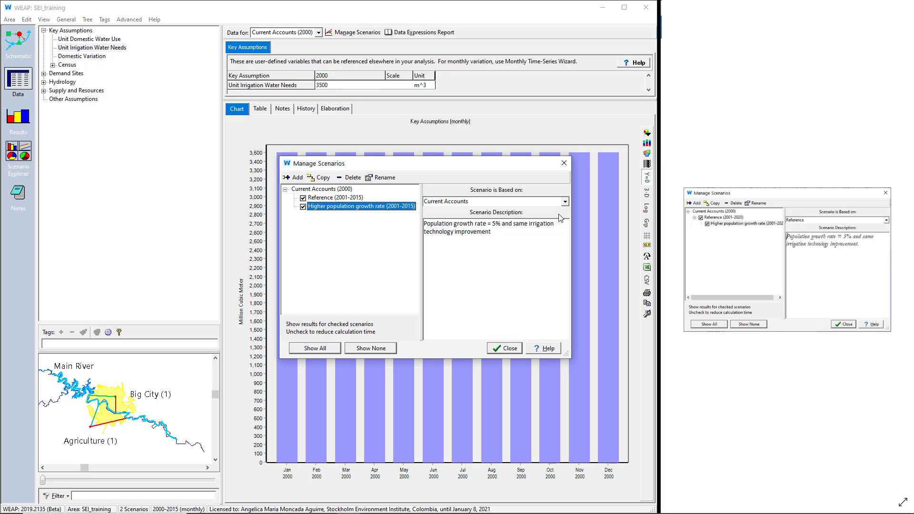
click(565, 202)
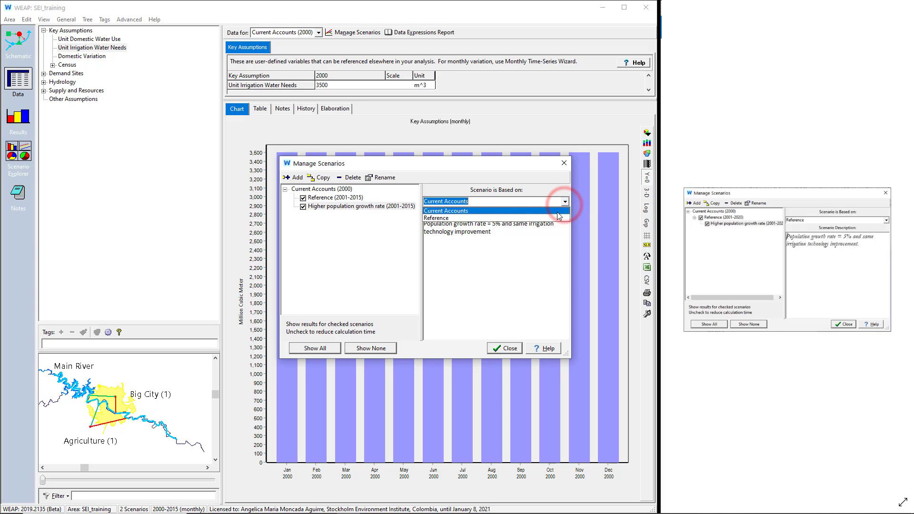
click(558, 218)
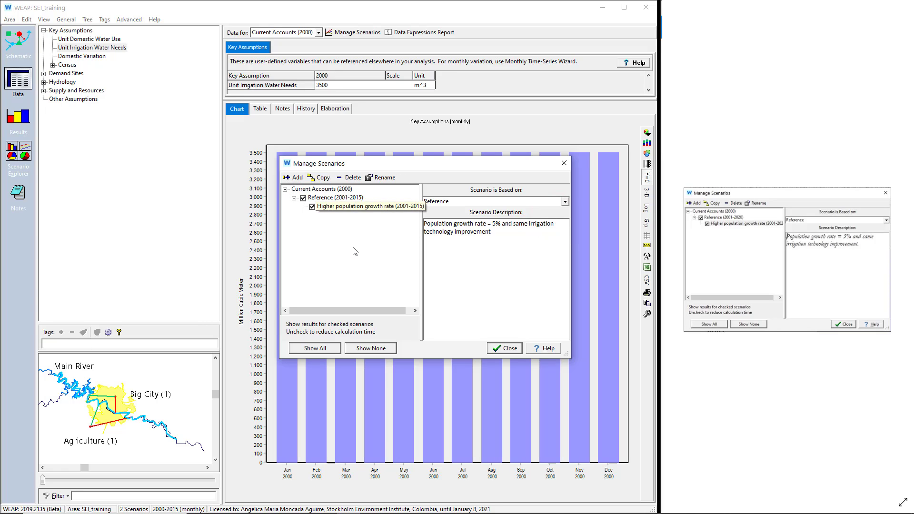
Step: Review the scenario hierarchy and read the growth rate and irrigation assumptions in the Higher population growth rate description
click(338, 199)
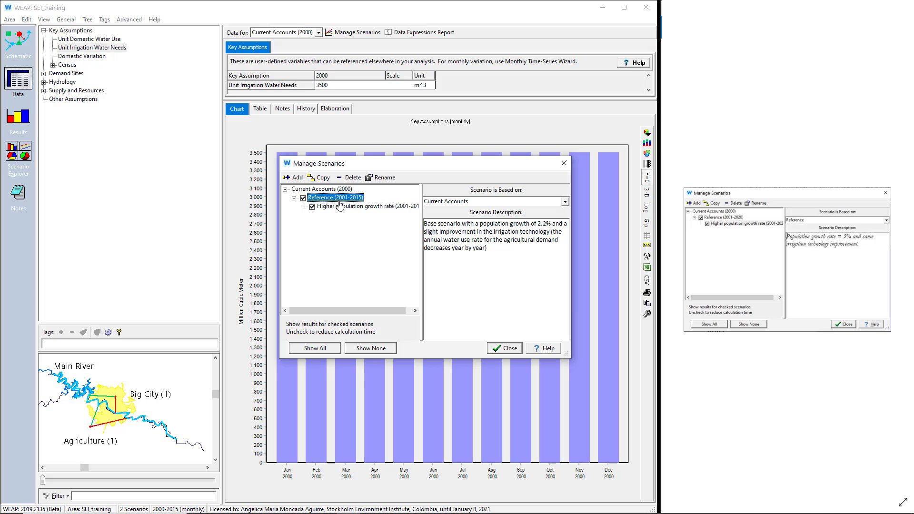
click(333, 191)
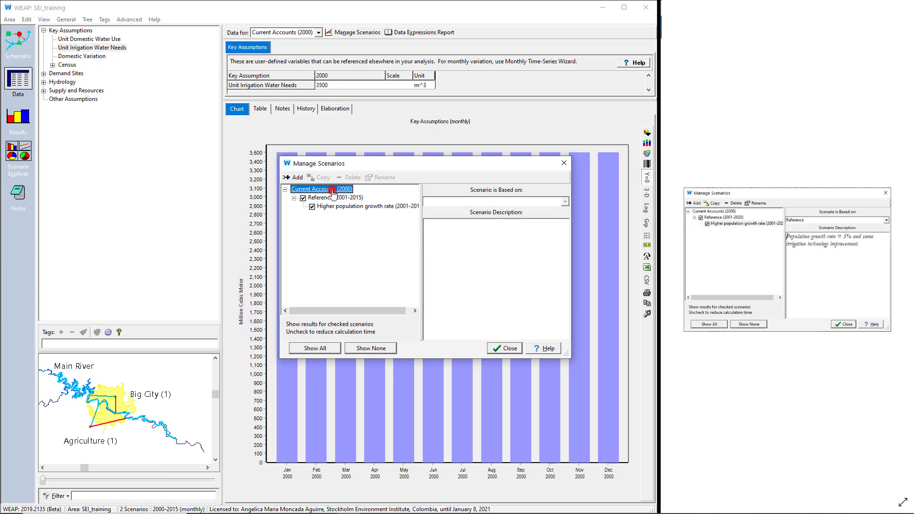
click(337, 201)
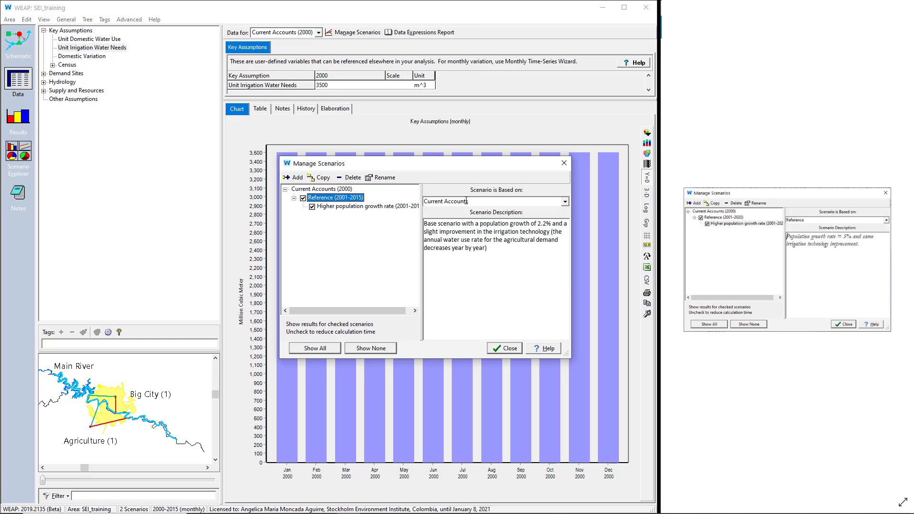
click(403, 204)
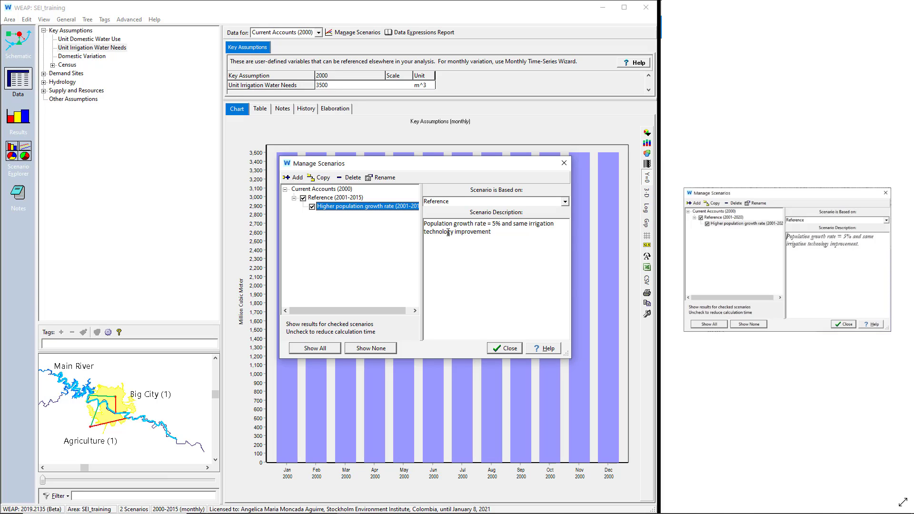
drag(455, 223, 500, 225)
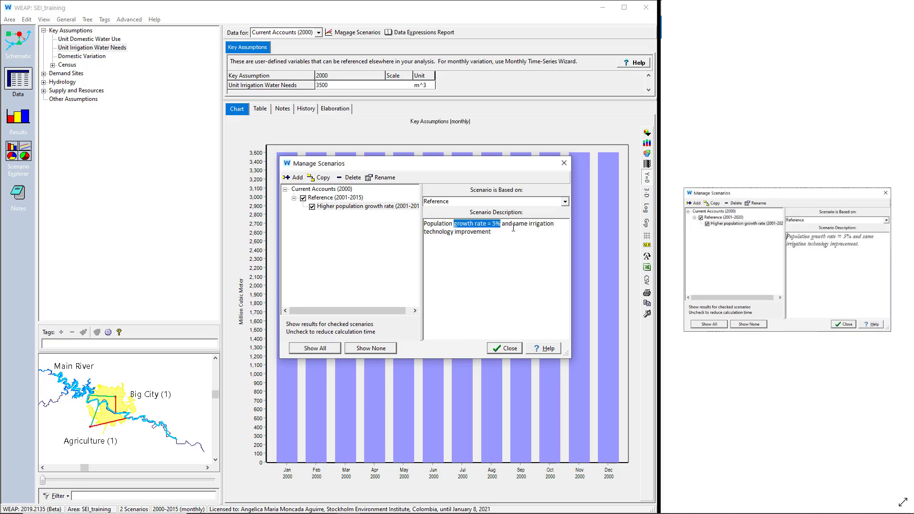
drag(513, 224, 510, 254)
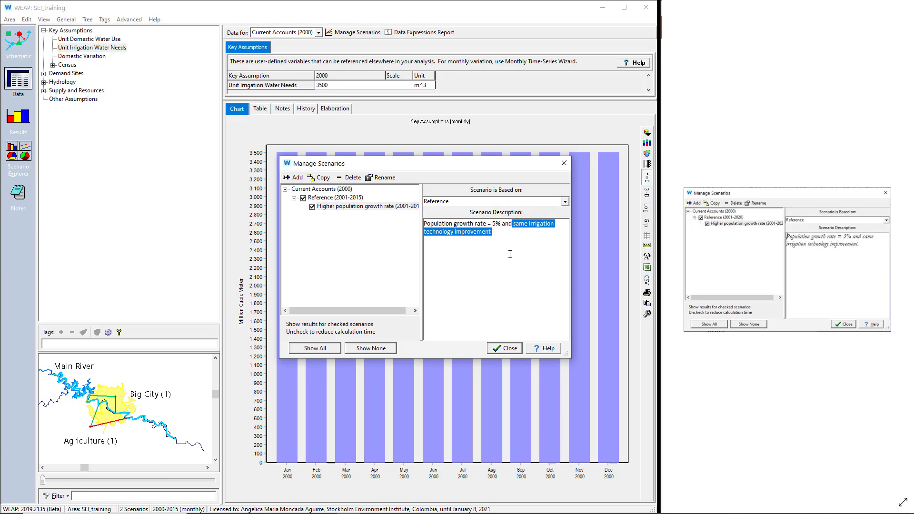
click(506, 239)
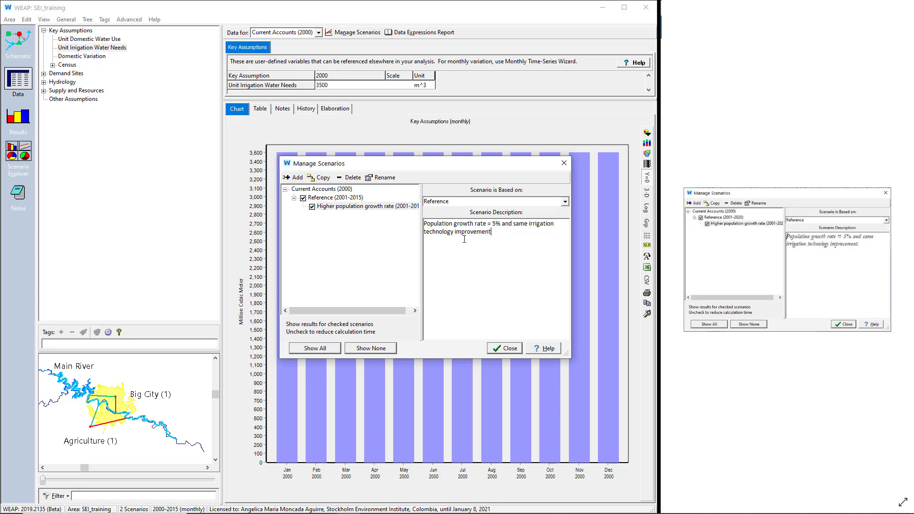
Step: Finish managing scenarios and set the Census estimated growth rate for 2001-2015 to 5 in the Higher population growth rate scenario
click(500, 348)
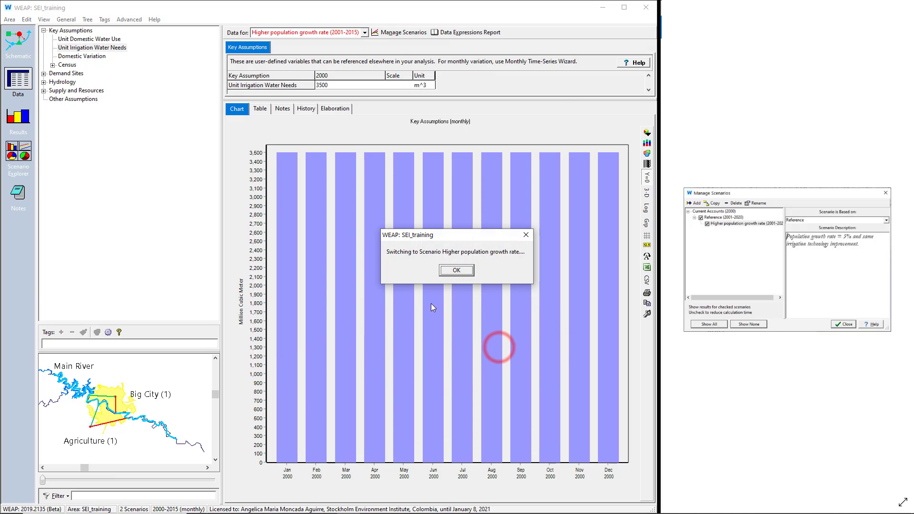
click(467, 272)
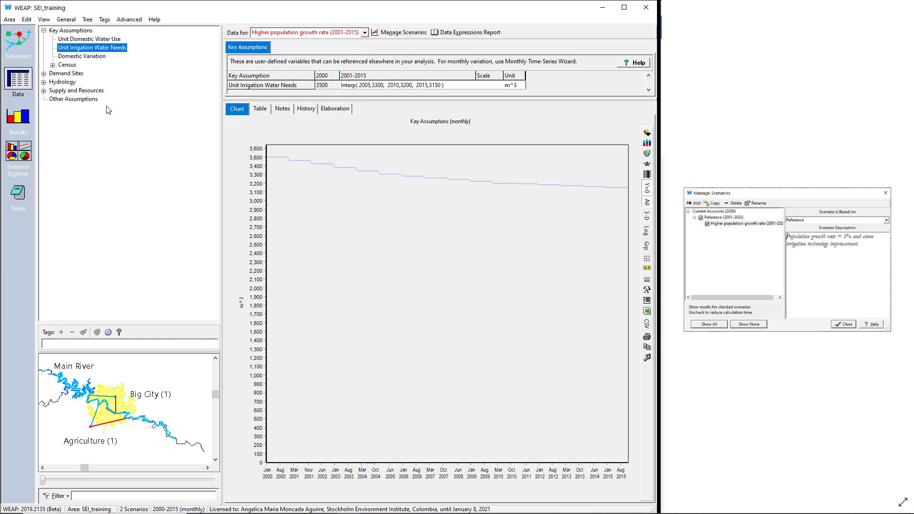
click(52, 65)
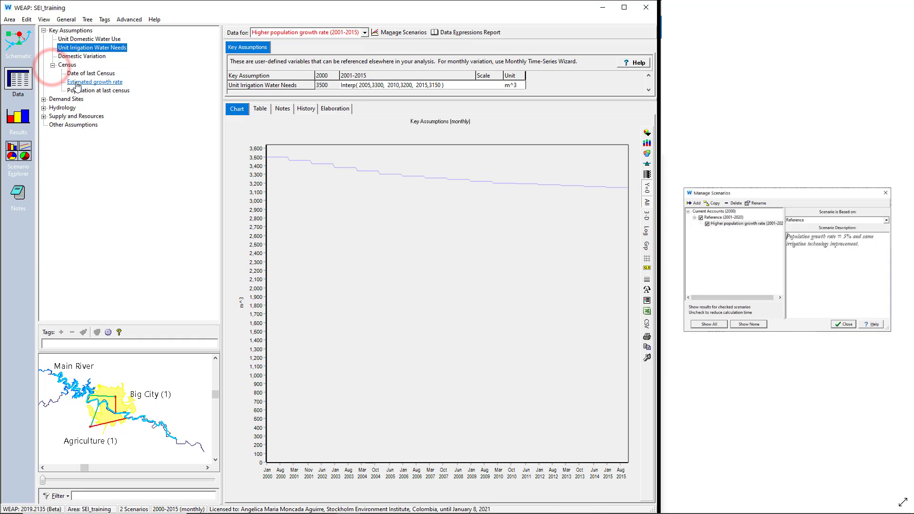
click(76, 83)
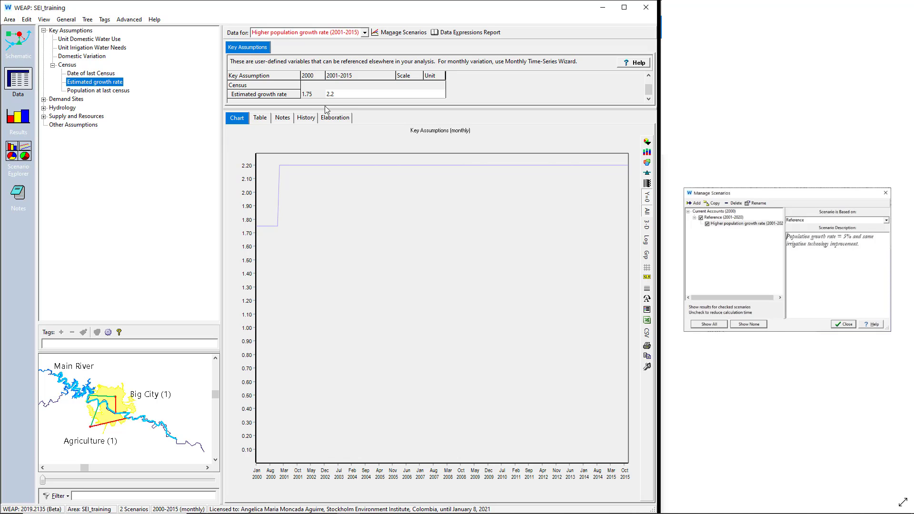
click(343, 95)
text(5)
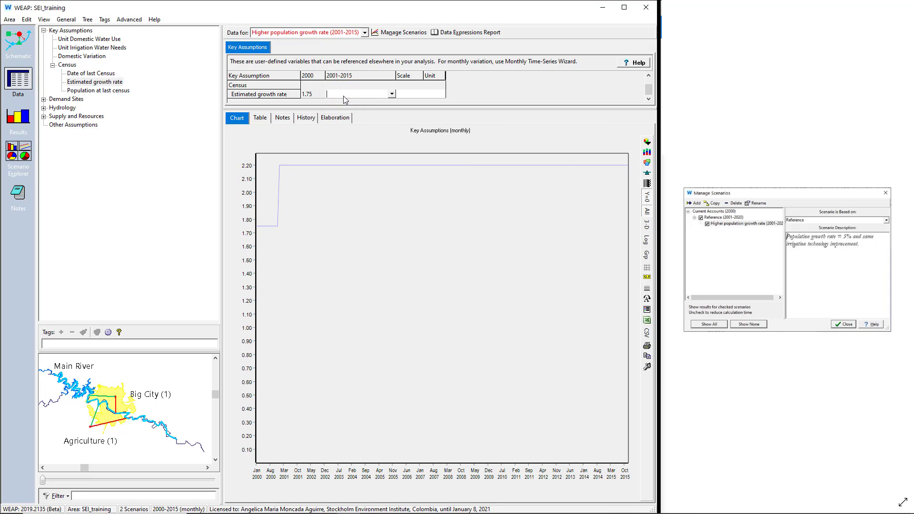
key(Return)
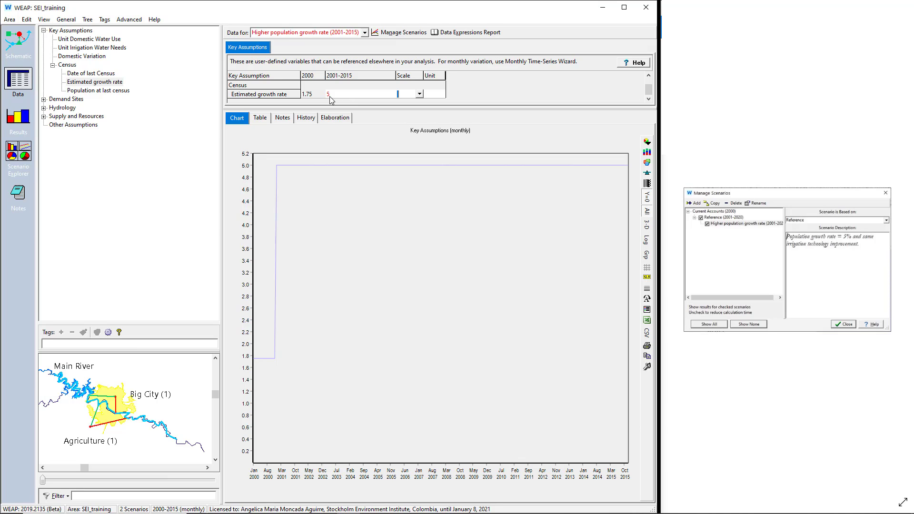
Step: Change the 2001-2015 estimated growth rate to 2.2, and set it to 5 again
click(330, 95)
text(2.2)
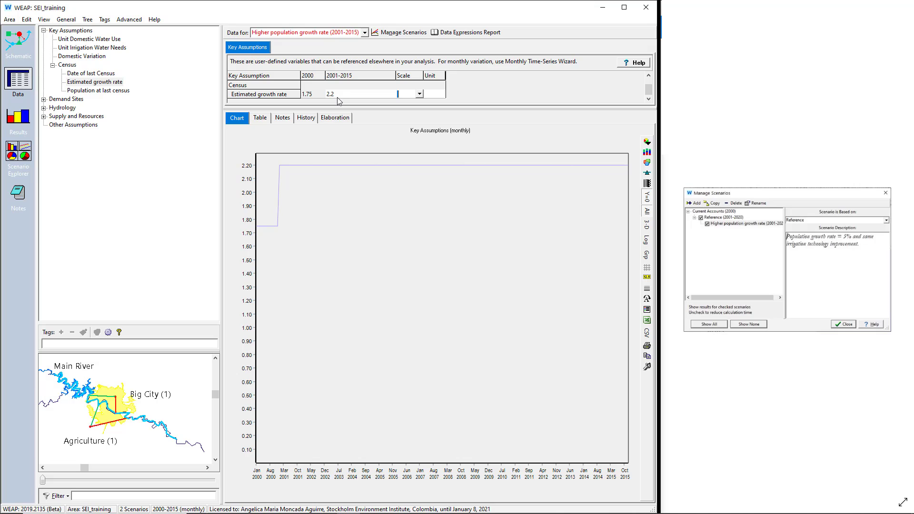
click(338, 98)
text(5)
key(Return)
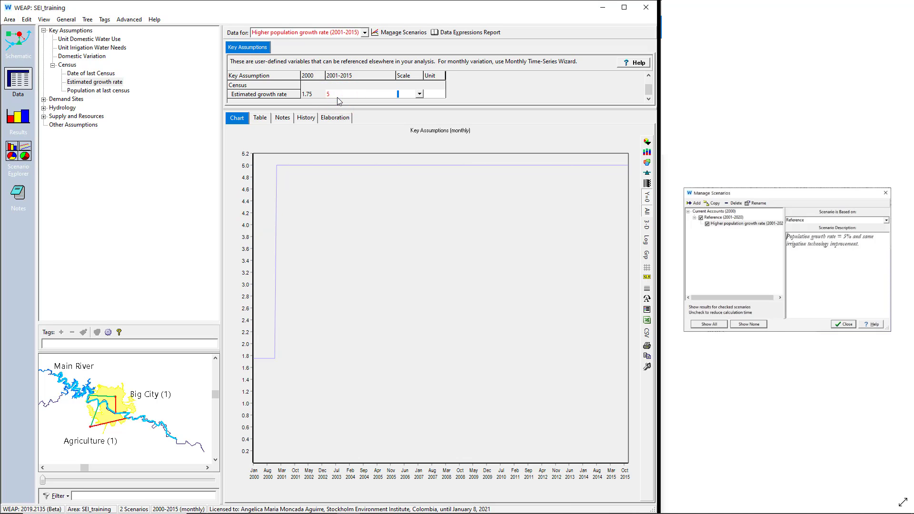
Step: Switch the data to the Reference scenario and show the demand sites' Annual Activity Level
click(365, 33)
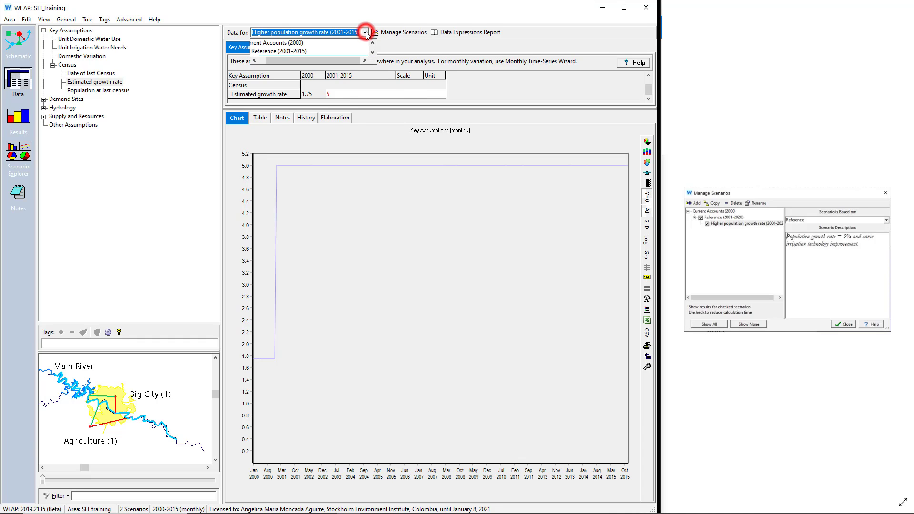
click(295, 51)
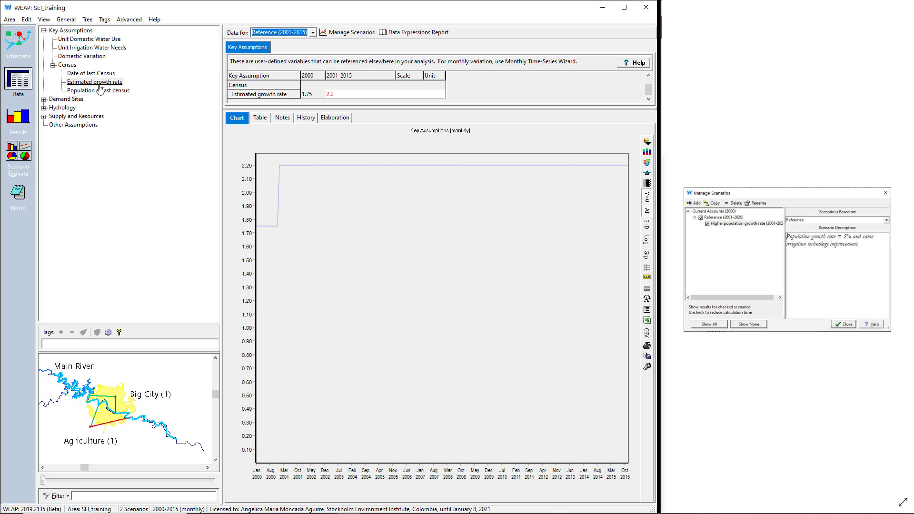
click(80, 99)
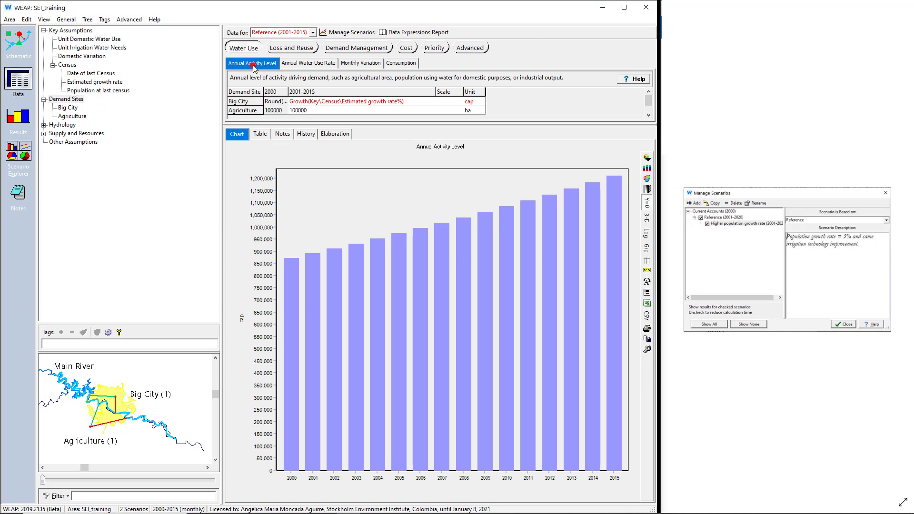
click(252, 63)
Step: Compare the Annual Activity Level expression and chart under the Higher population growth rate and Reference scenarios
click(312, 32)
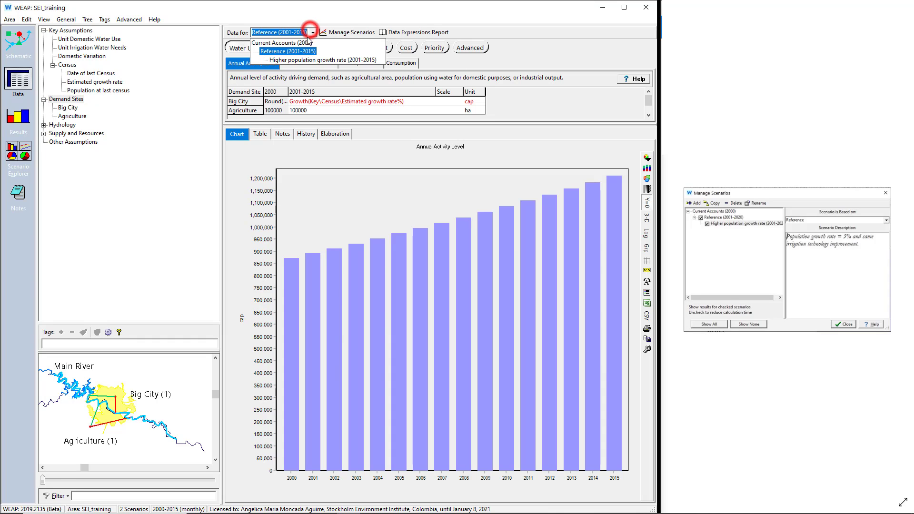
click(299, 60)
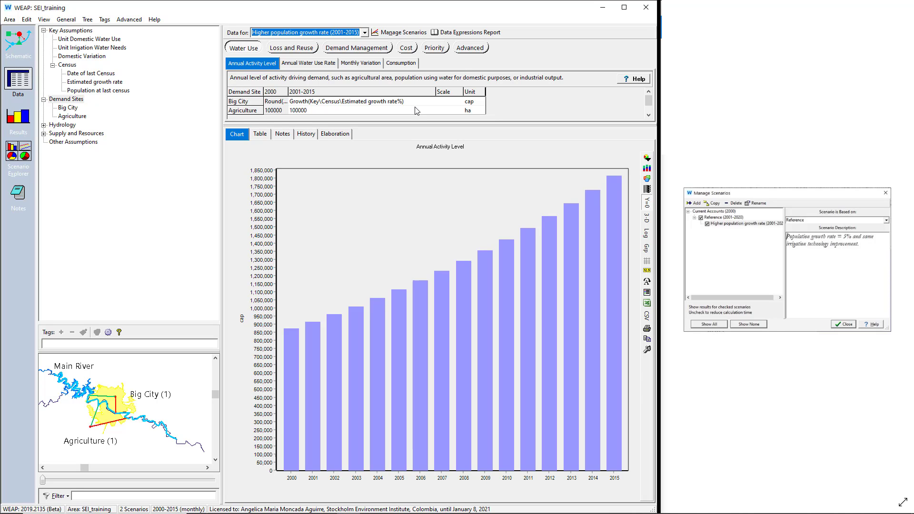
click(286, 90)
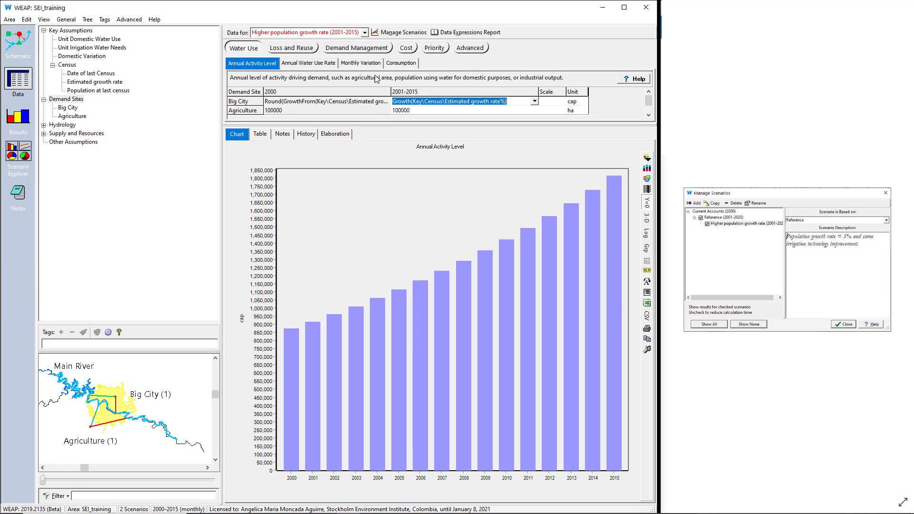
click(366, 32)
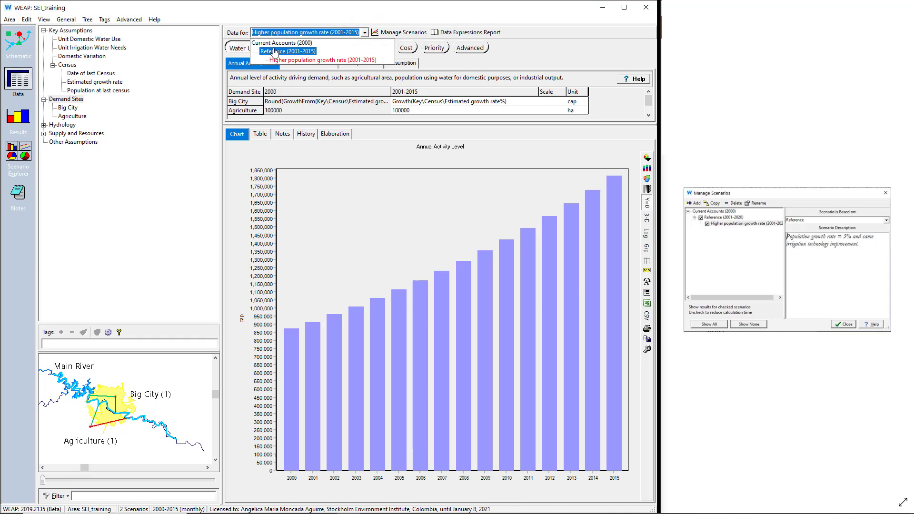
click(304, 52)
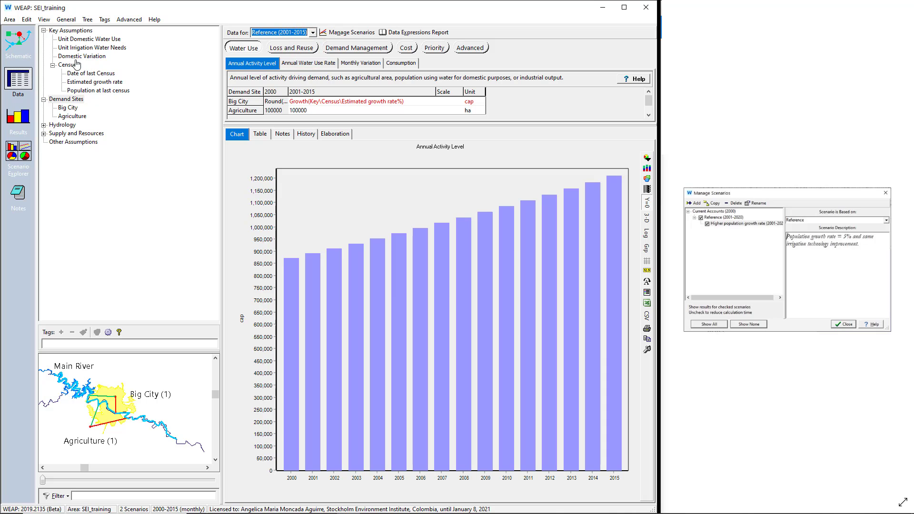
Step: Review the Reference scenario's key assumptions and demand sites, and switch to Higher population growth rate to examine its demand sites and Census assumptions
click(62, 32)
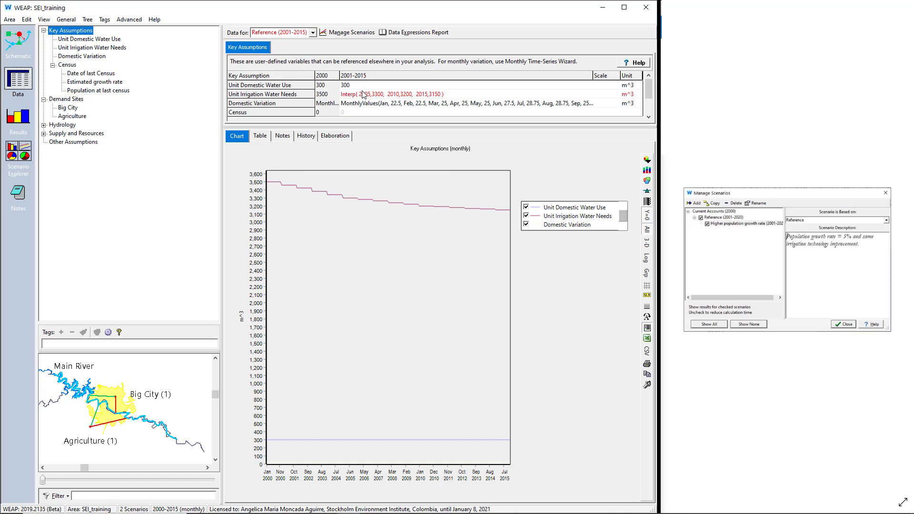
click(66, 99)
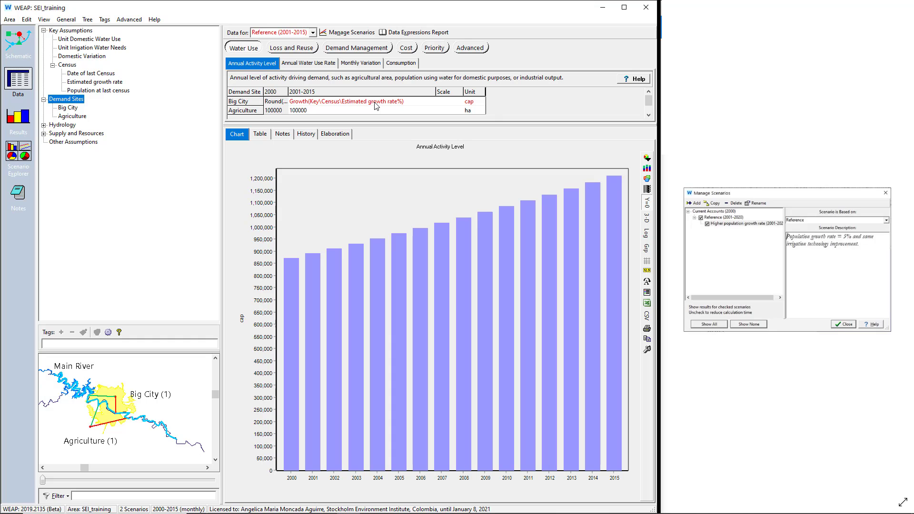
click(312, 32)
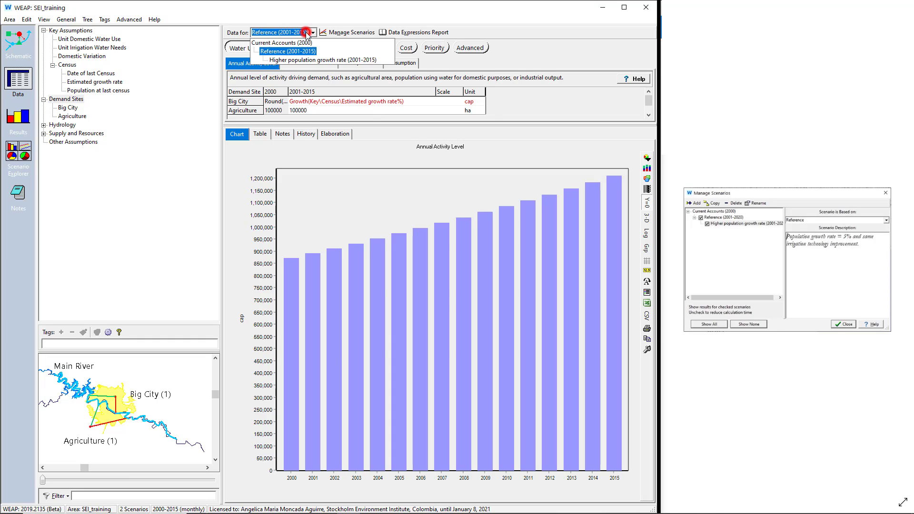
click(302, 60)
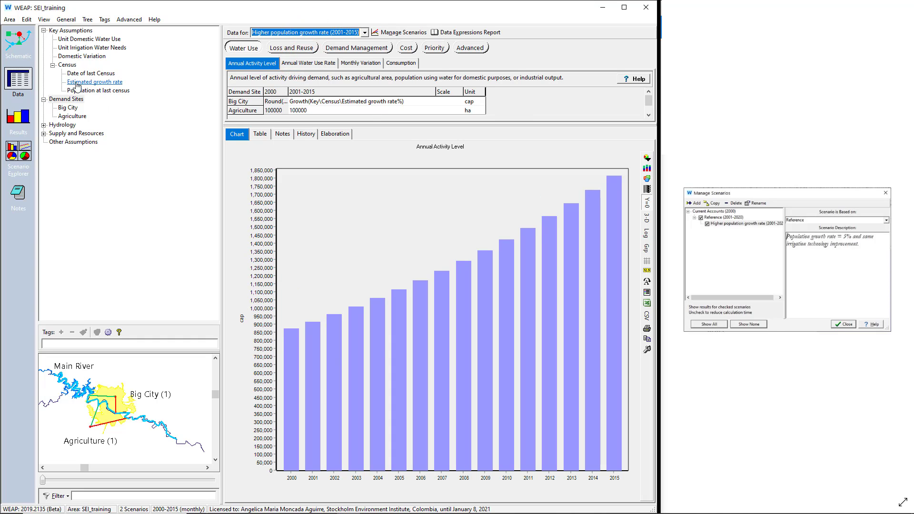
click(66, 66)
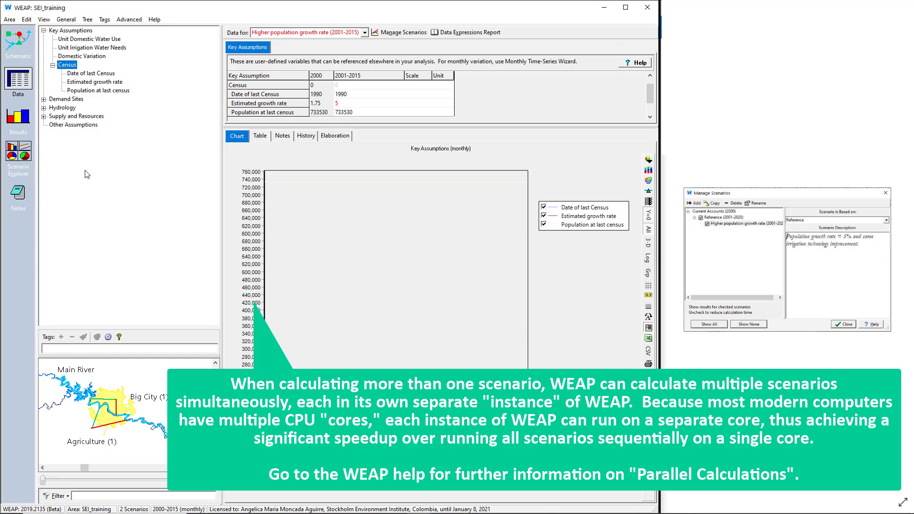
Step: Calculate the results for both scenarios and save a version of the area with the comment "With Scenarios"
click(18, 129)
click(268, 274)
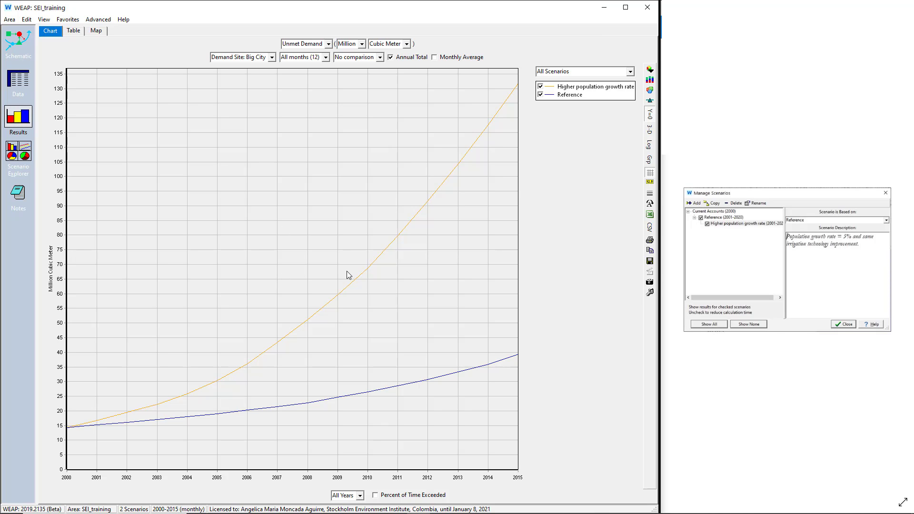
click(10, 19)
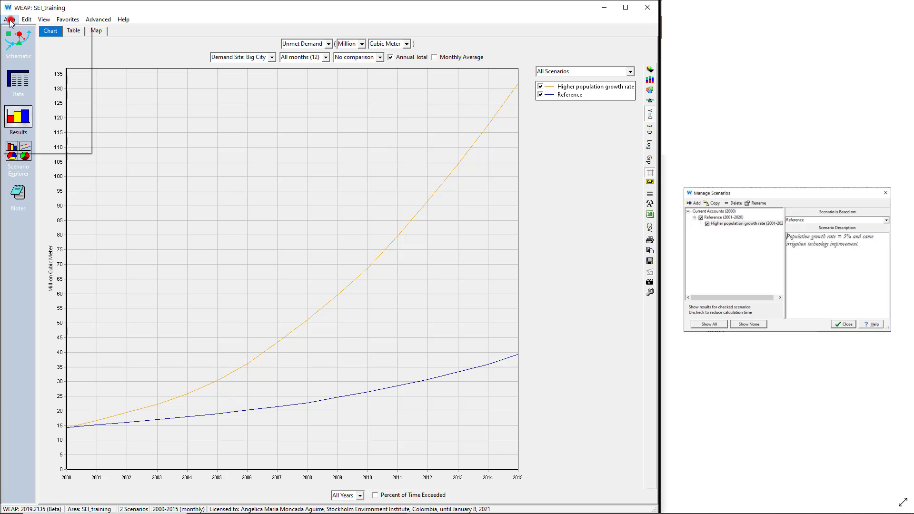
click(42, 86)
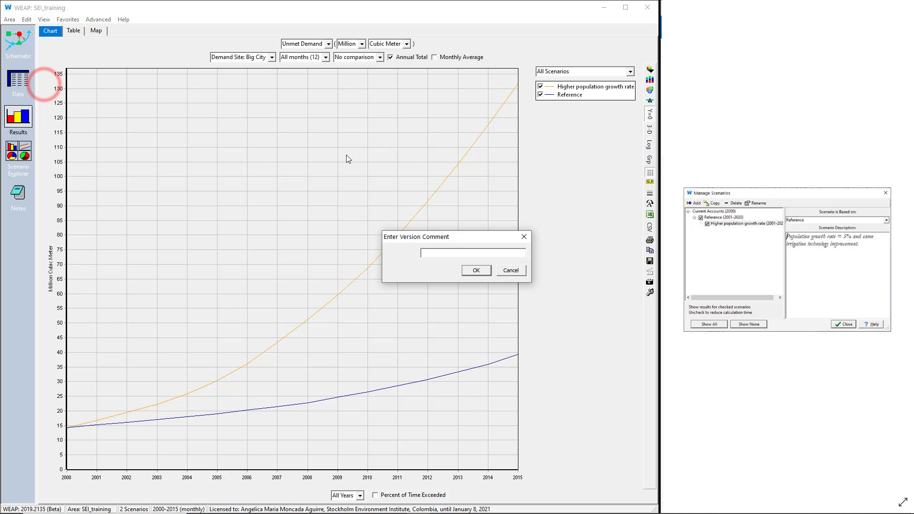
text(With Scenarios)
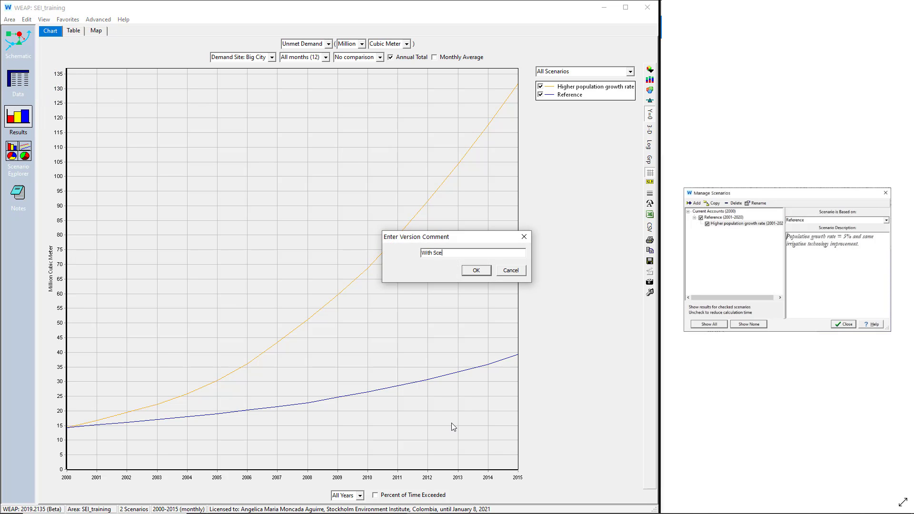
click(475, 277)
Step: Chart the annual total Water Demand for the Big City branch under all scenarios
click(329, 44)
mouse_move(395, 194)
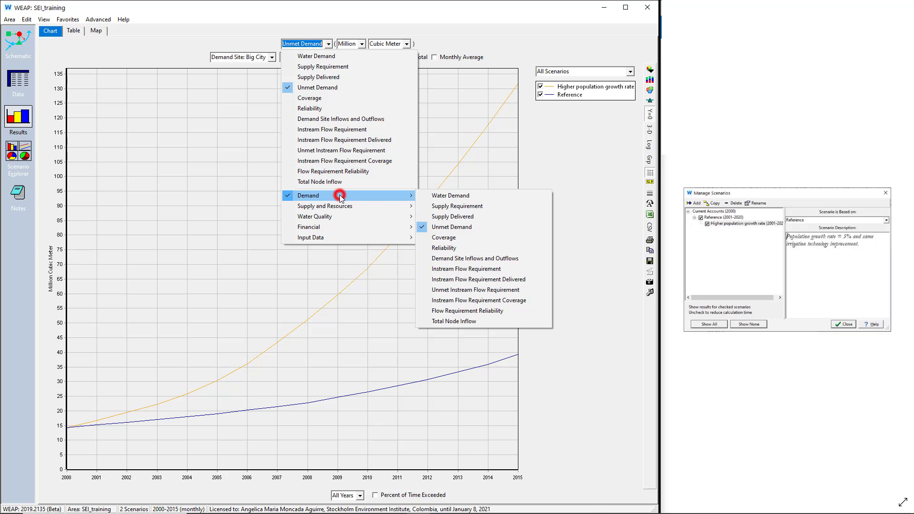
click(439, 197)
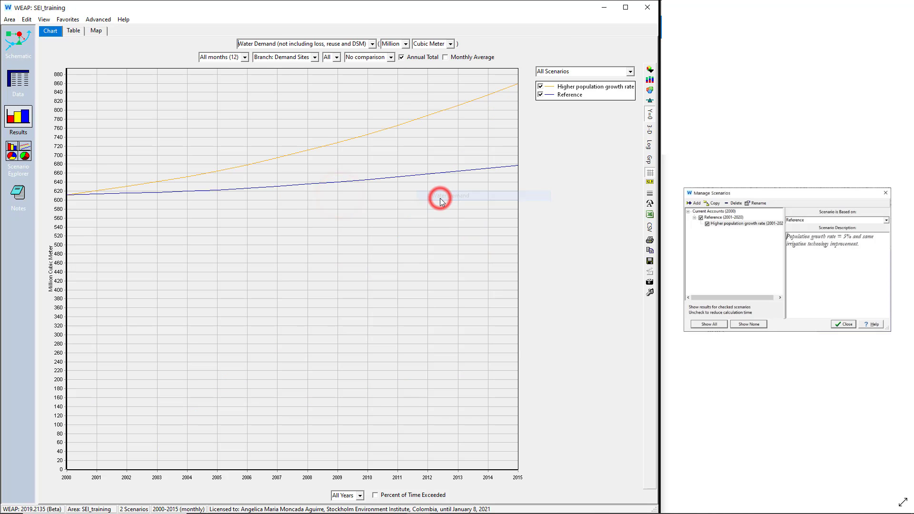
click(429, 57)
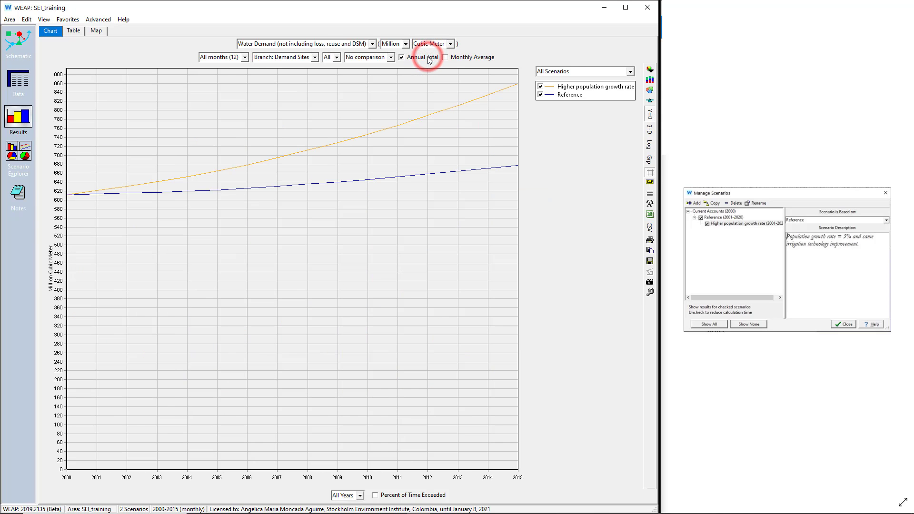
click(299, 58)
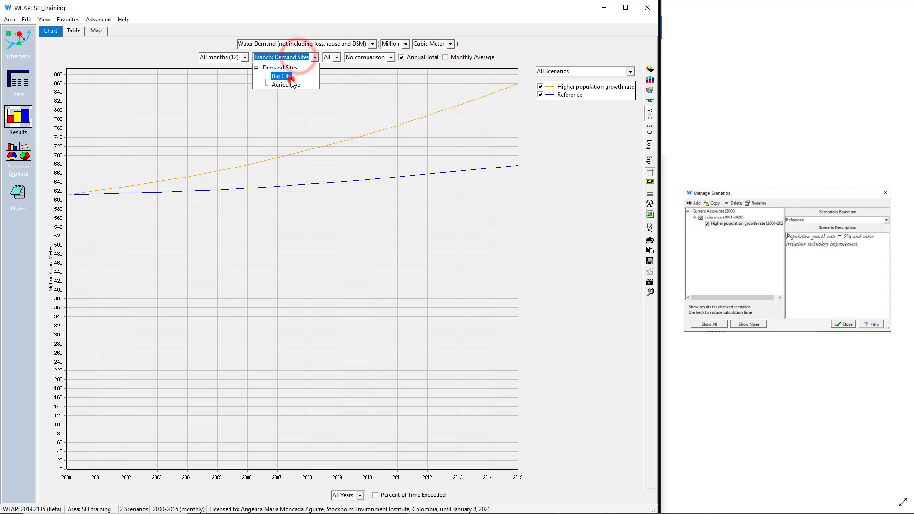
click(282, 76)
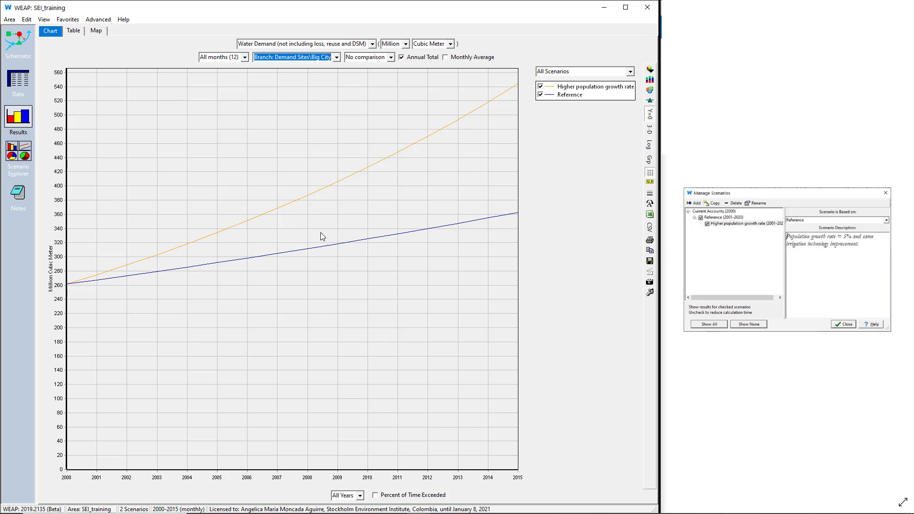
Step: Compare Big City's yearly water demand between the two scenarios in the chart and as a table, and return to the chart
mouse_move(375, 172)
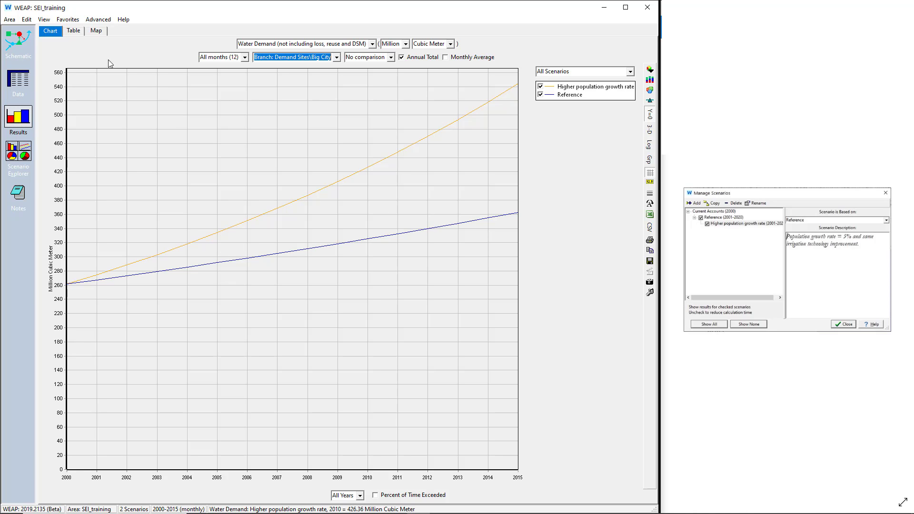
click(73, 31)
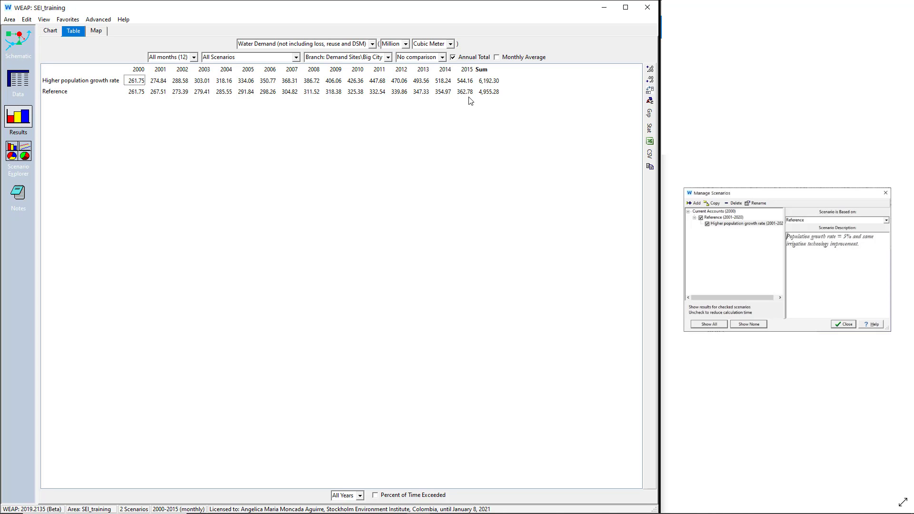
click(48, 32)
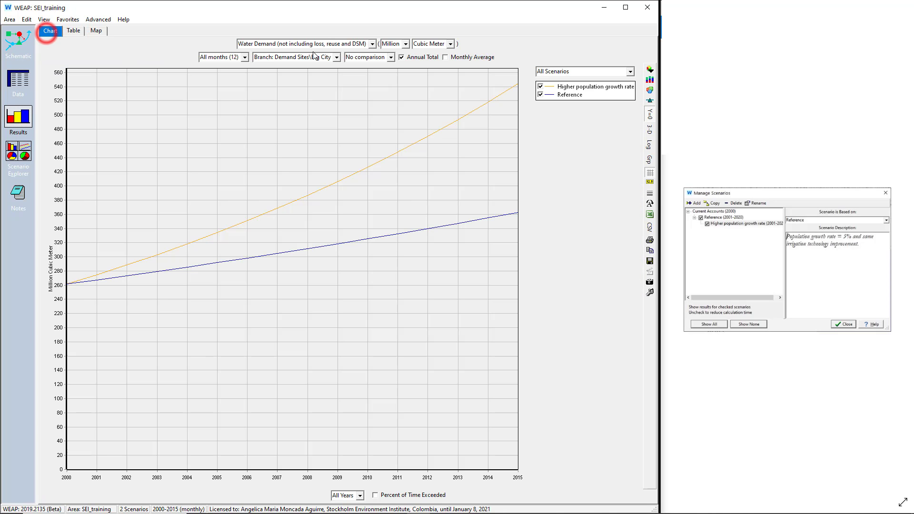
Step: Chart the Demand Site Coverage of Big City for all scenarios
click(372, 43)
mouse_move(360, 194)
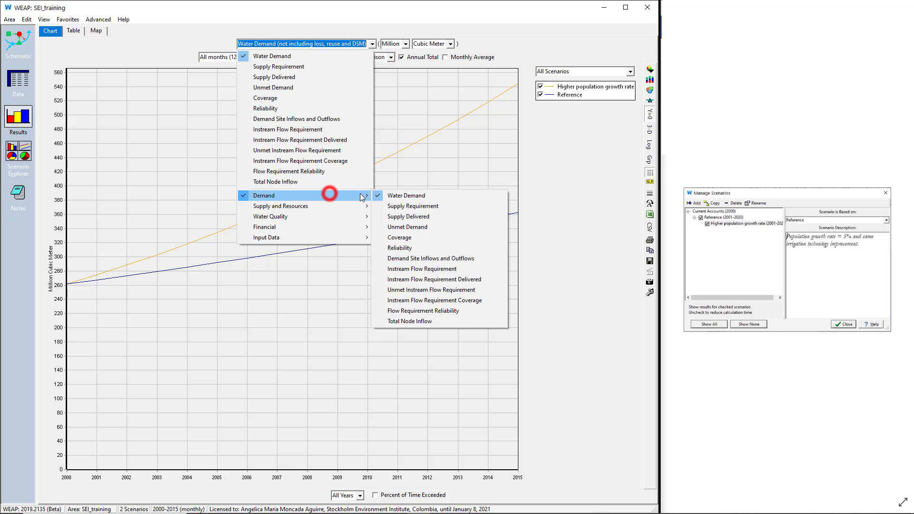
click(387, 236)
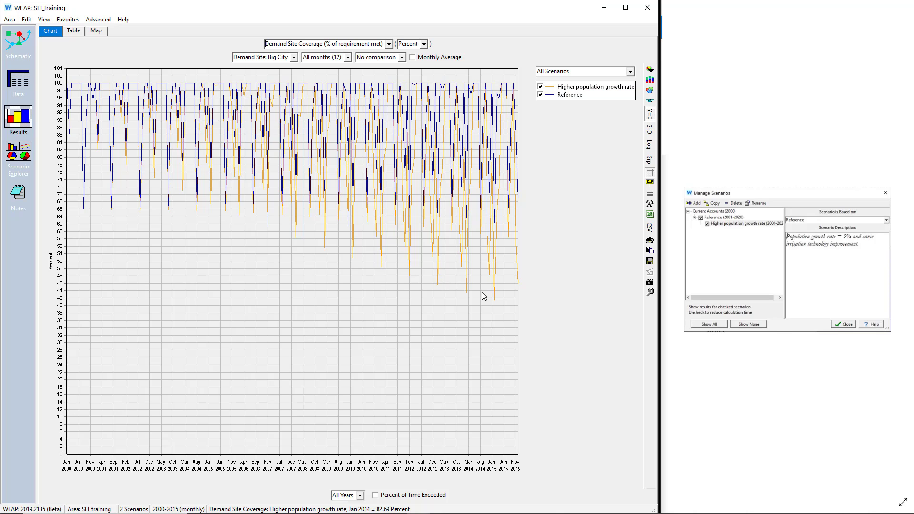
Step: Show Big City's Unmet Demand for all scenarios, compare the yearly values as a table, and return to the chart
click(391, 44)
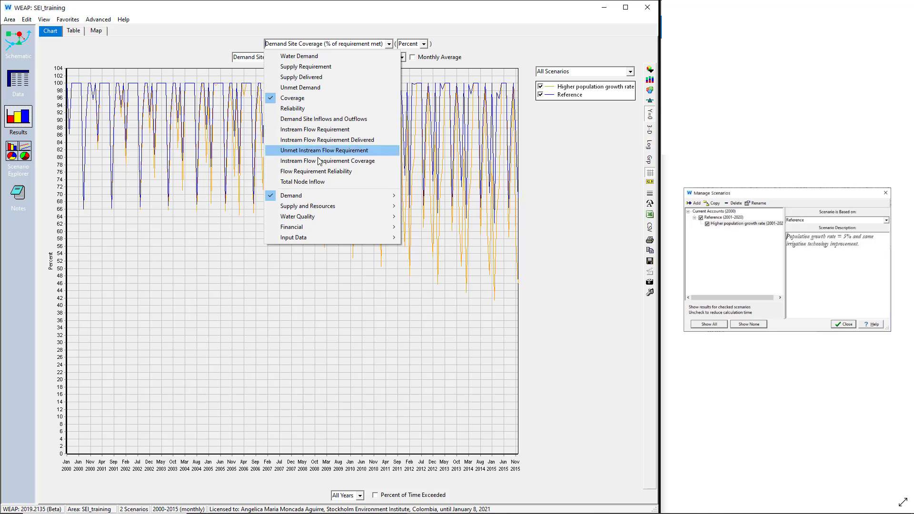
click(315, 196)
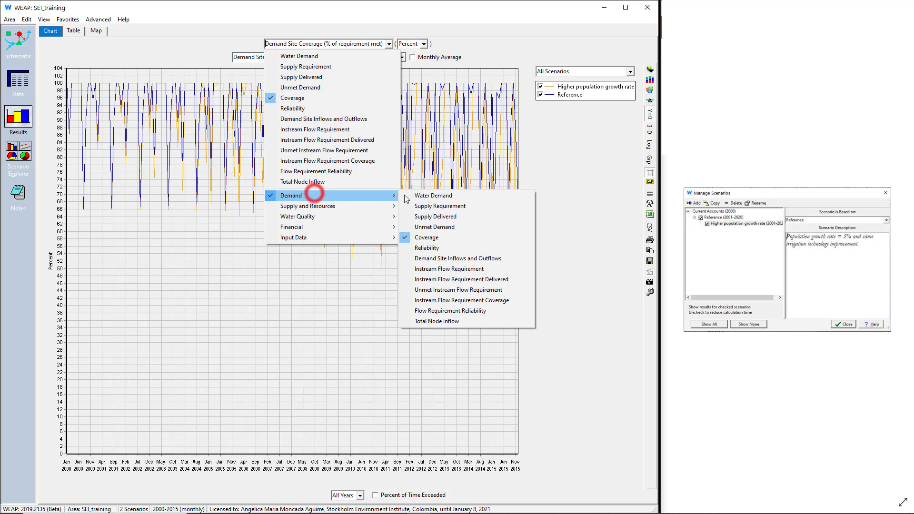
click(442, 225)
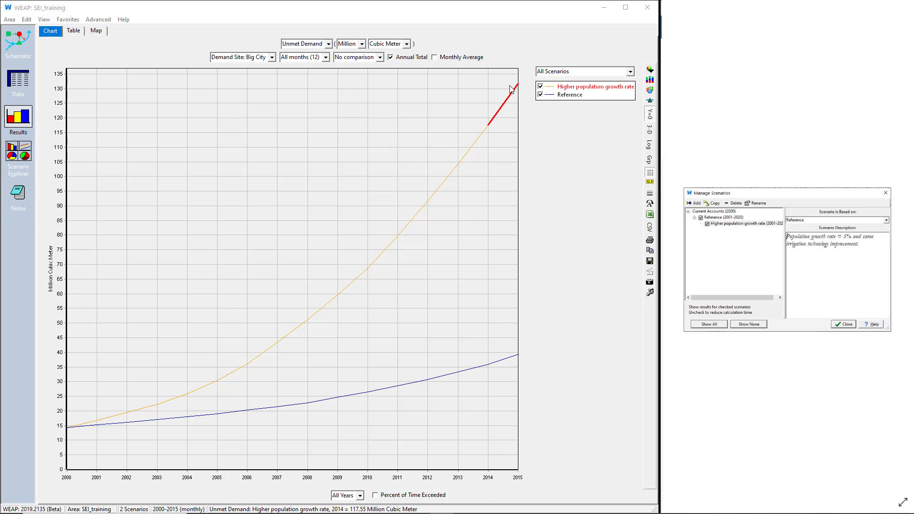
click(73, 31)
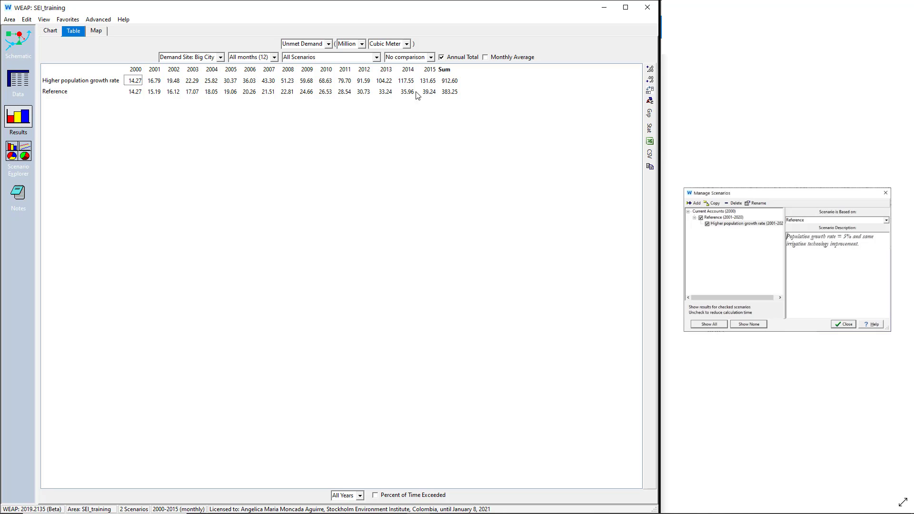
click(53, 31)
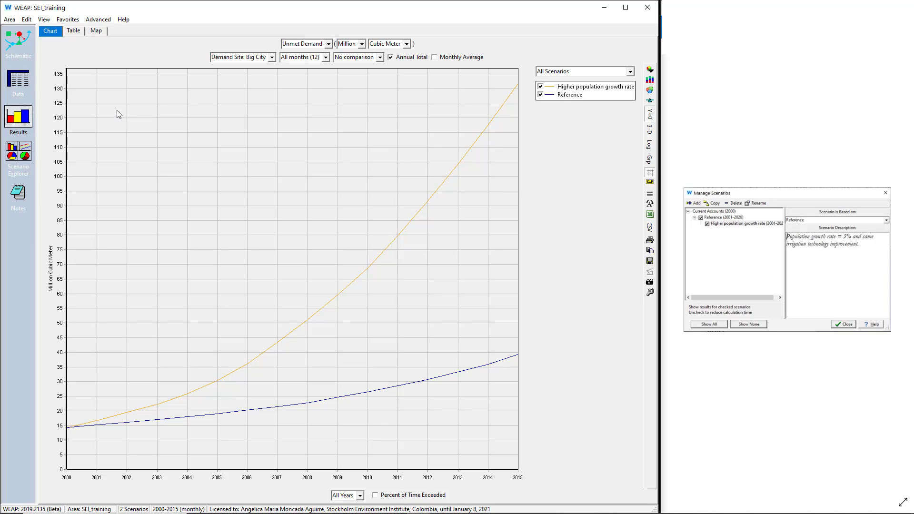
Step: Save the current chart as a favorite named "Unmet Demand for big city"
click(67, 19)
click(79, 31)
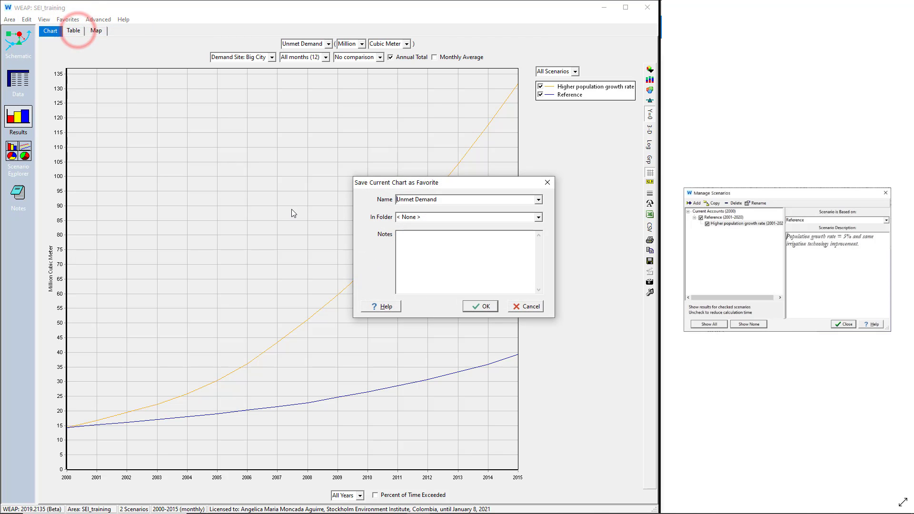
drag(455, 198, 389, 200)
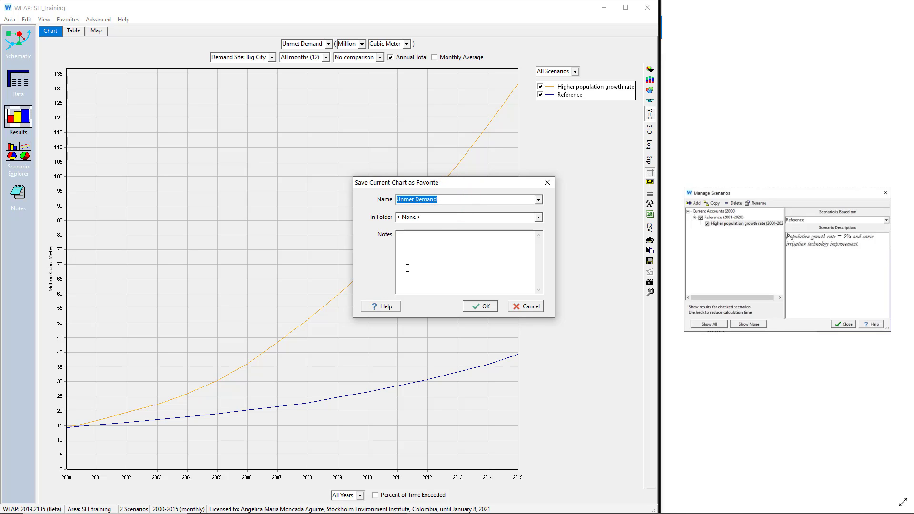
click(415, 242)
click(459, 198)
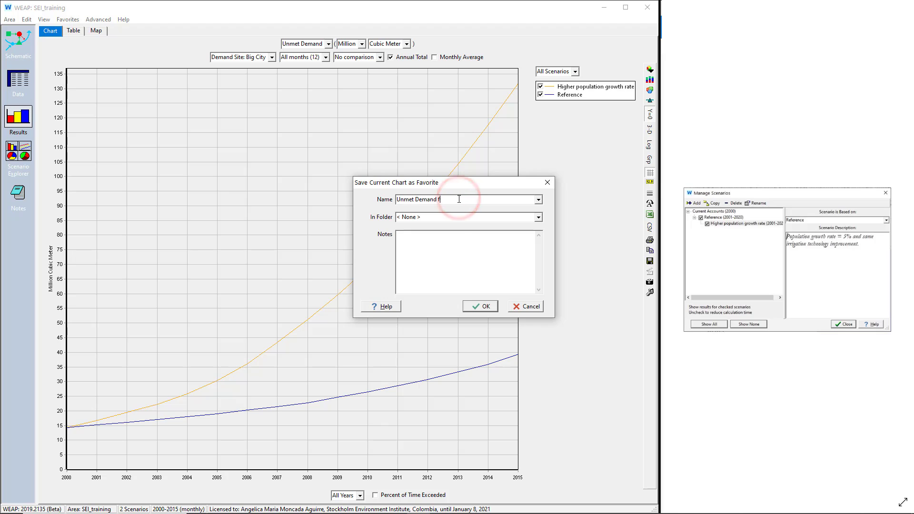
text(for big)
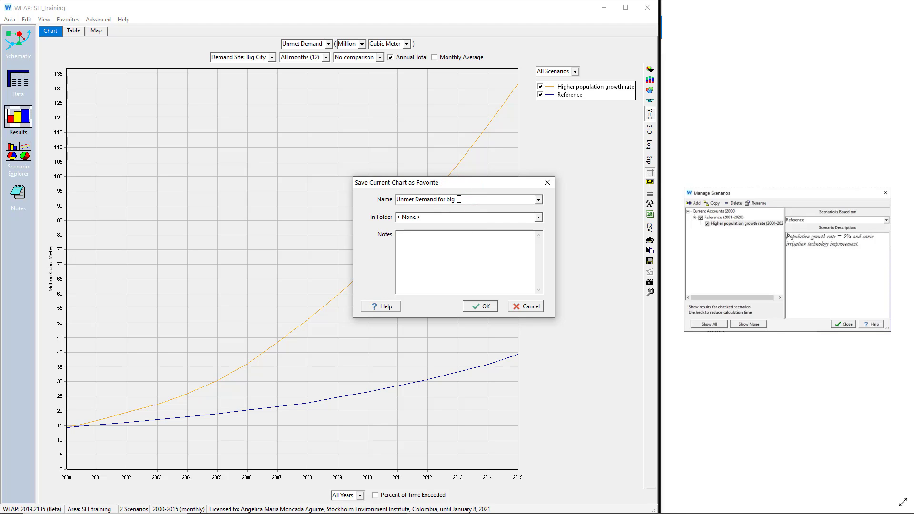
text( city)
click(475, 306)
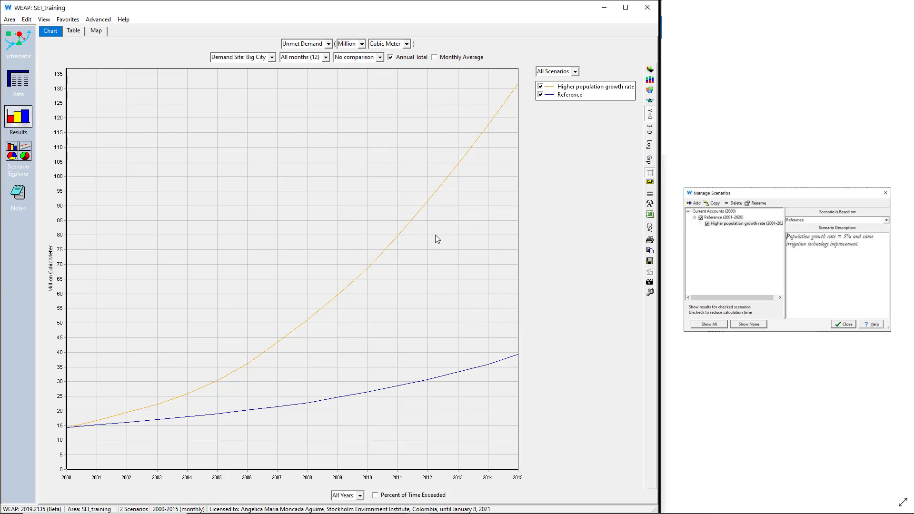
Step: Chart the Main River's annual streamflow for all scenarios, first below the headflow and finally below Withdrawal Node 1
click(329, 43)
mouse_move(331, 210)
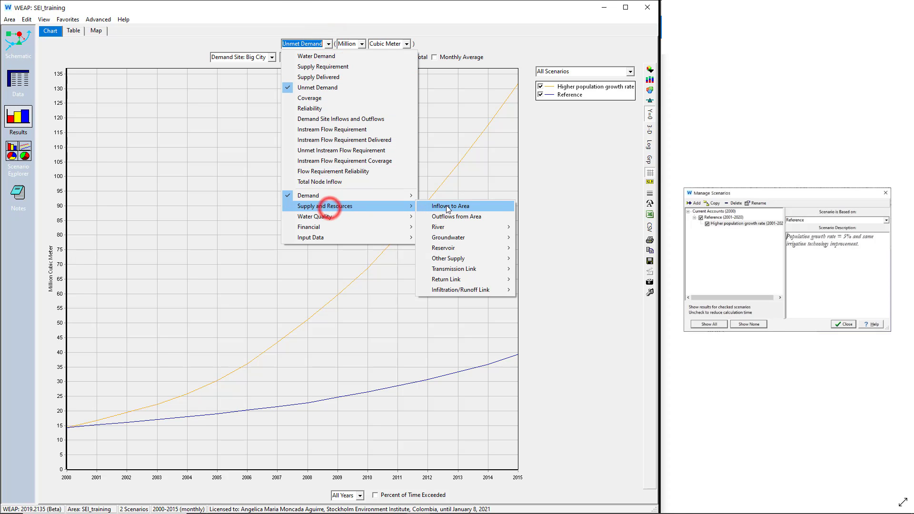
click(519, 228)
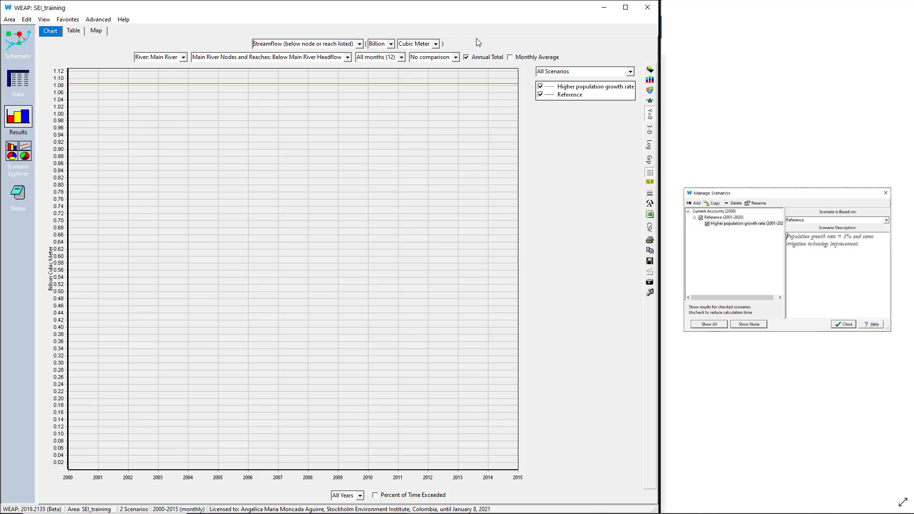
click(487, 58)
click(486, 59)
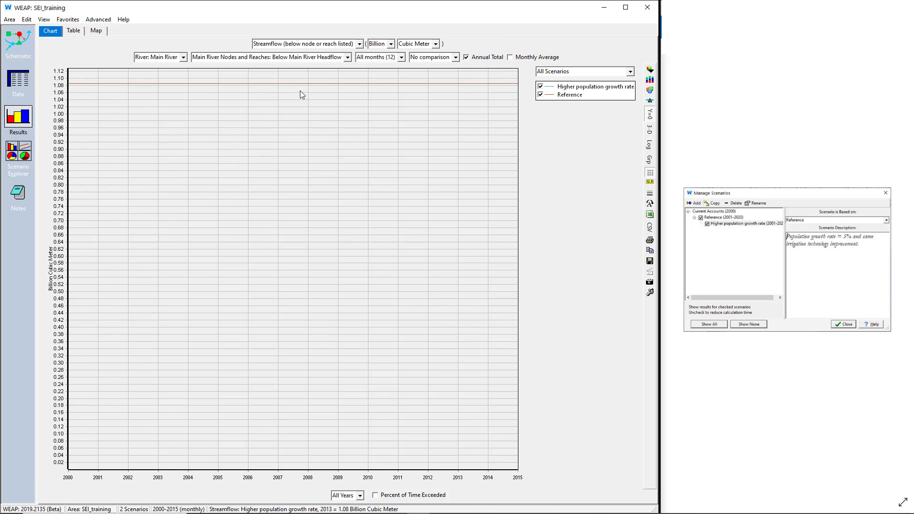
click(348, 57)
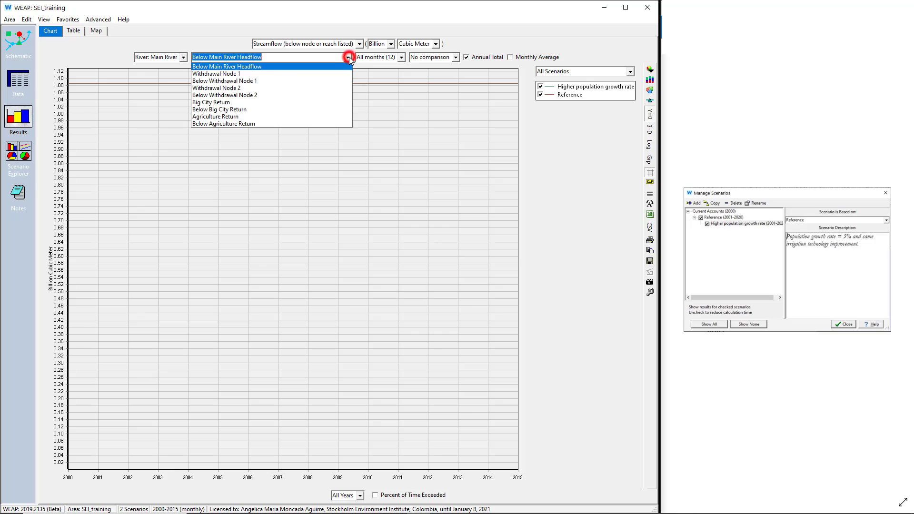
click(262, 81)
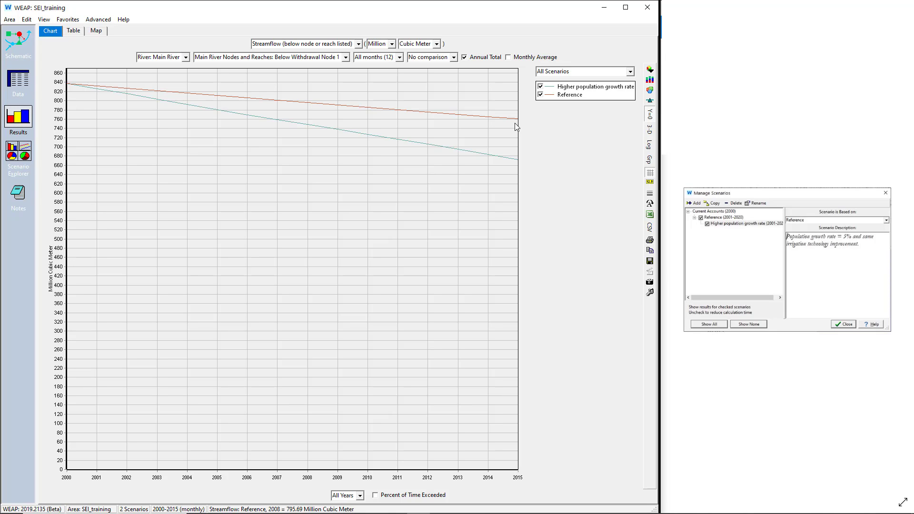
Step: Reopen the saved favorite chart of Big City's unmet demand
click(68, 20)
click(81, 58)
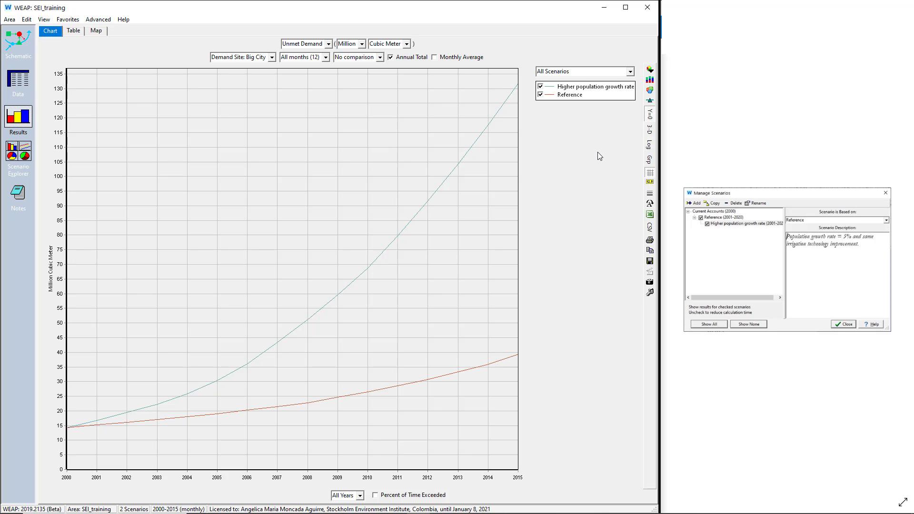
Step: Change Big City's unmet demand chart to a bar chart with the Warm color palette
click(650, 70)
click(654, 99)
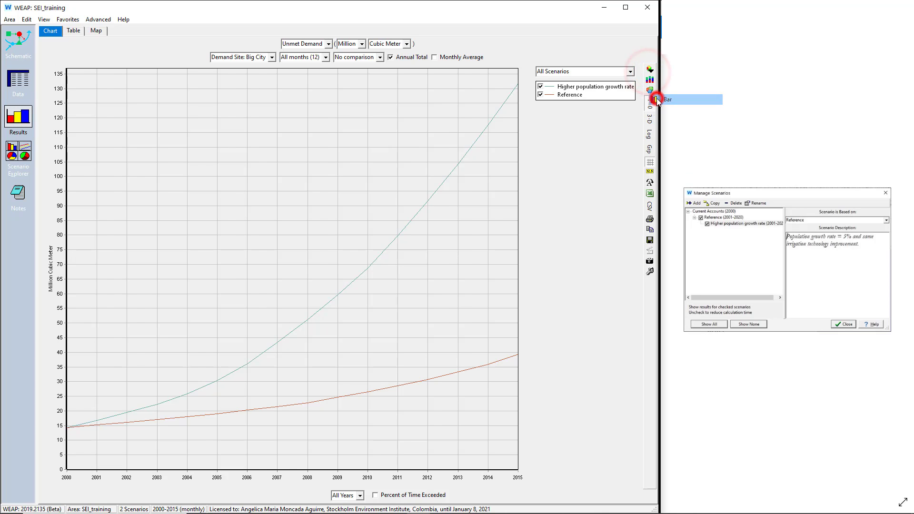
click(649, 88)
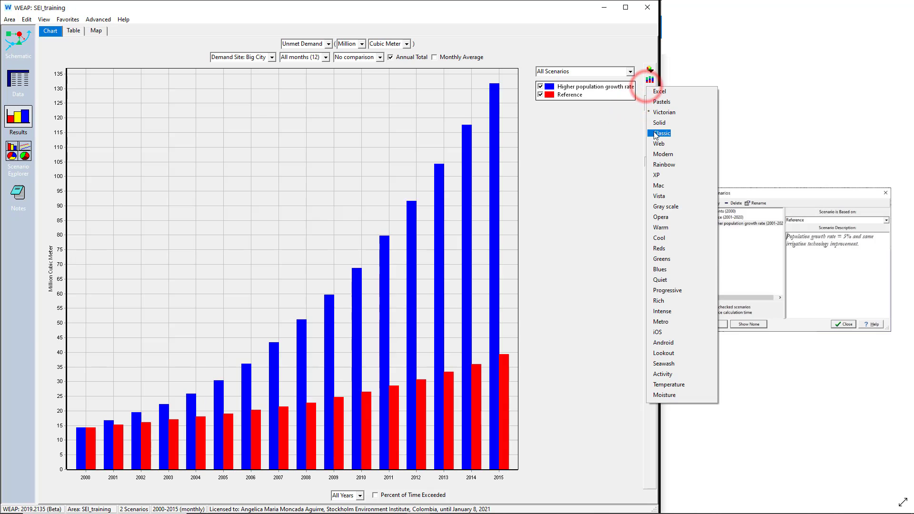
click(660, 227)
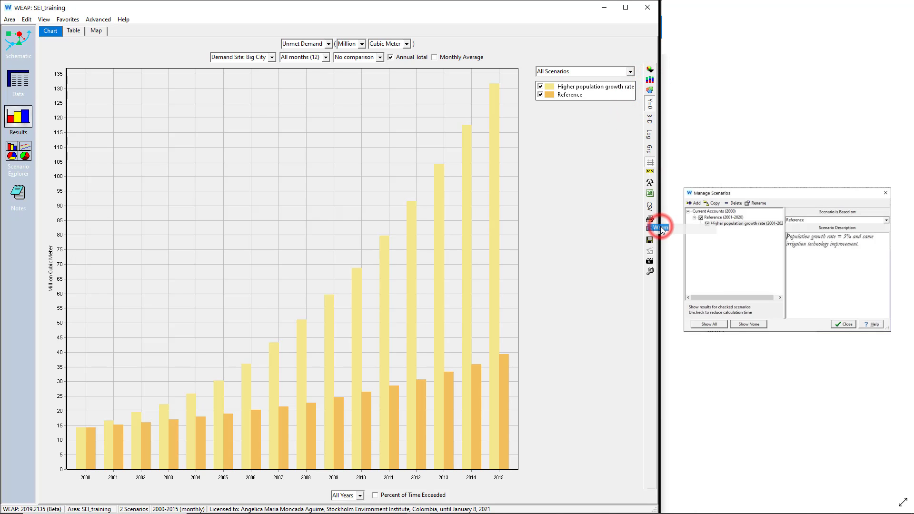
Step: Display the bars in 3-D with value labels, trying out the non-zero Y axis and the logarithmic scale along the way
click(650, 109)
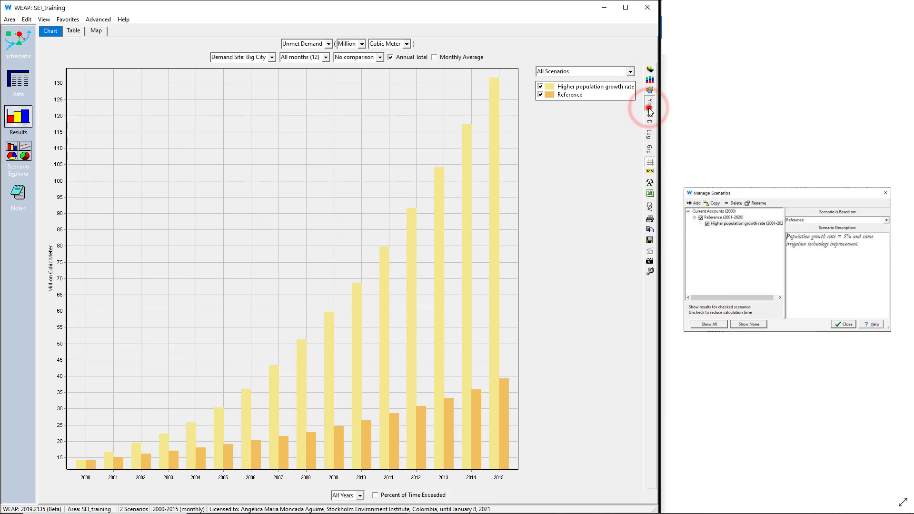
click(650, 108)
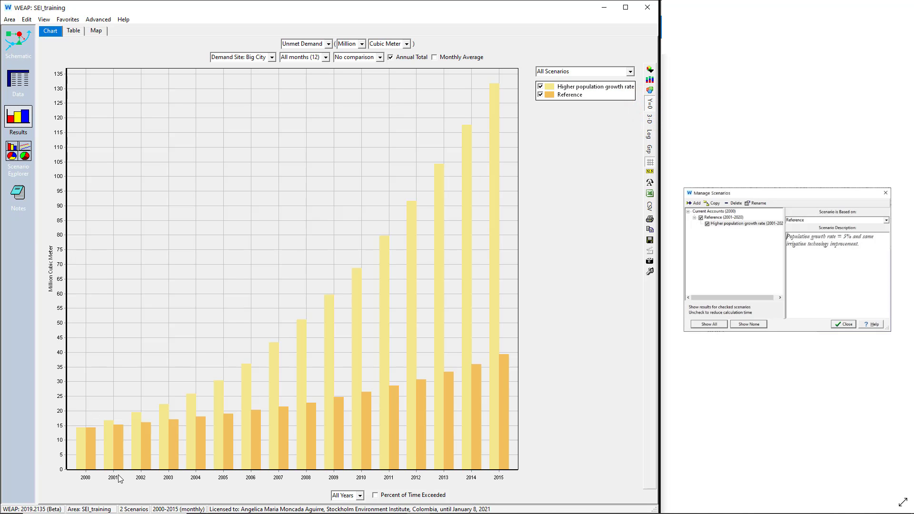
click(650, 121)
click(651, 136)
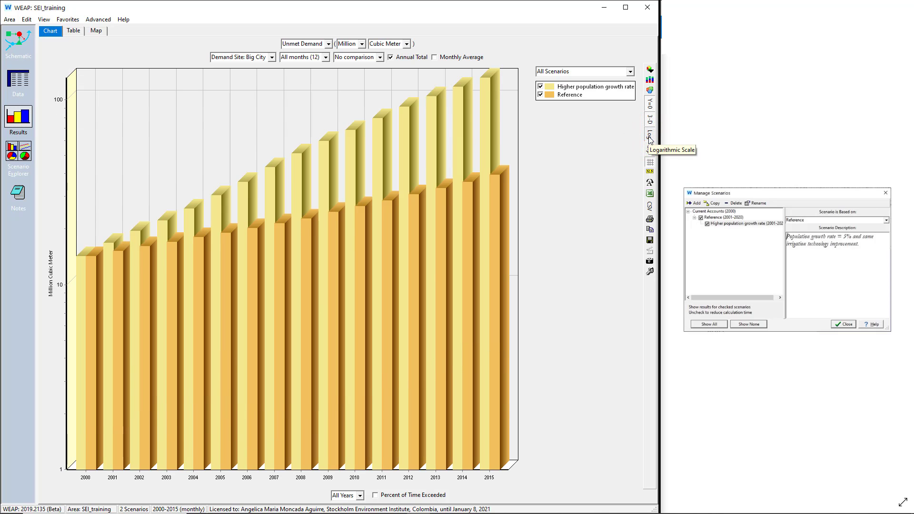
click(650, 136)
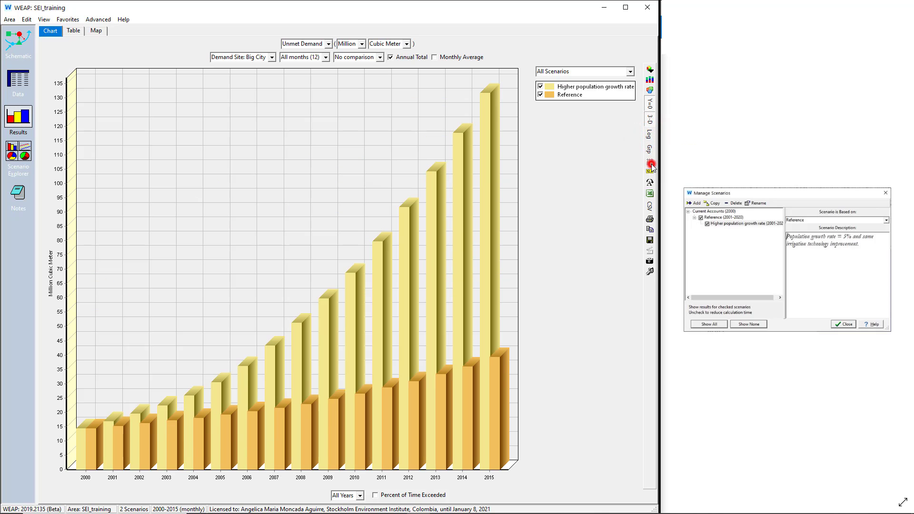
click(651, 170)
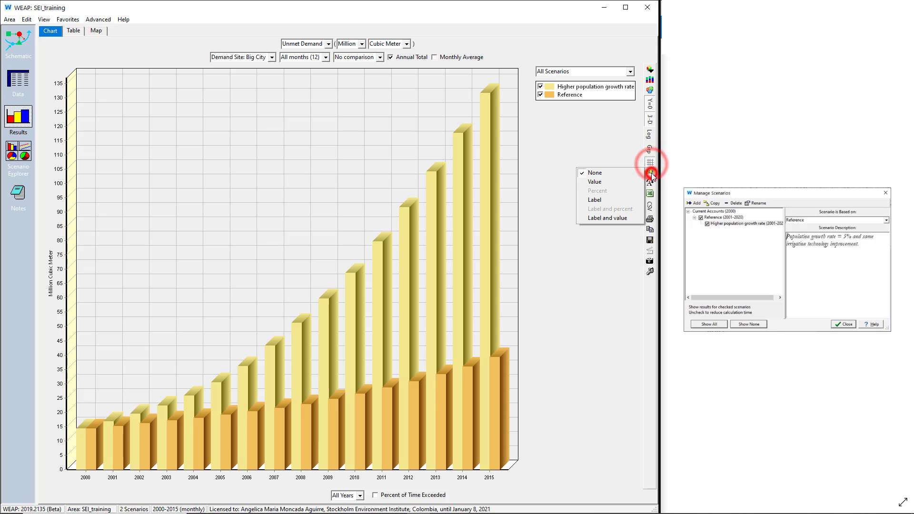
click(618, 182)
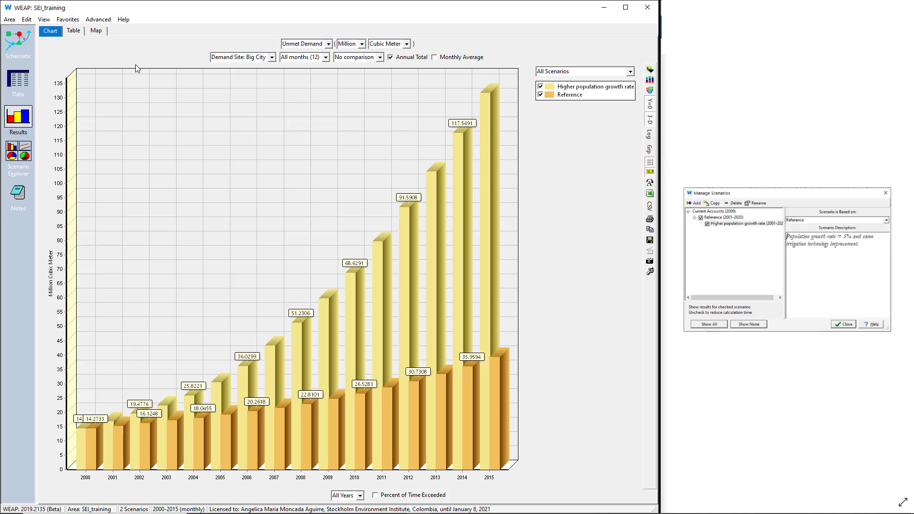
Step: Show the yearly unmet demand as a table, export it to Excel, and close the exported workbook
click(76, 31)
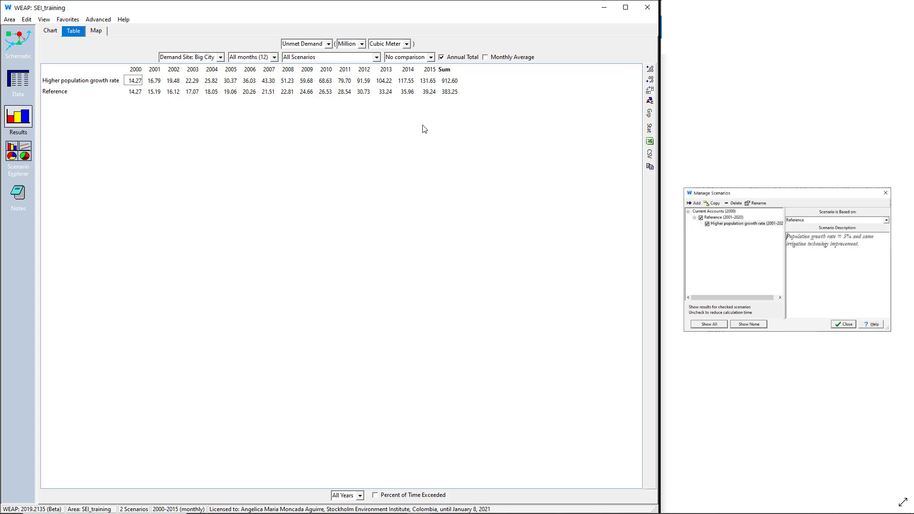
click(649, 142)
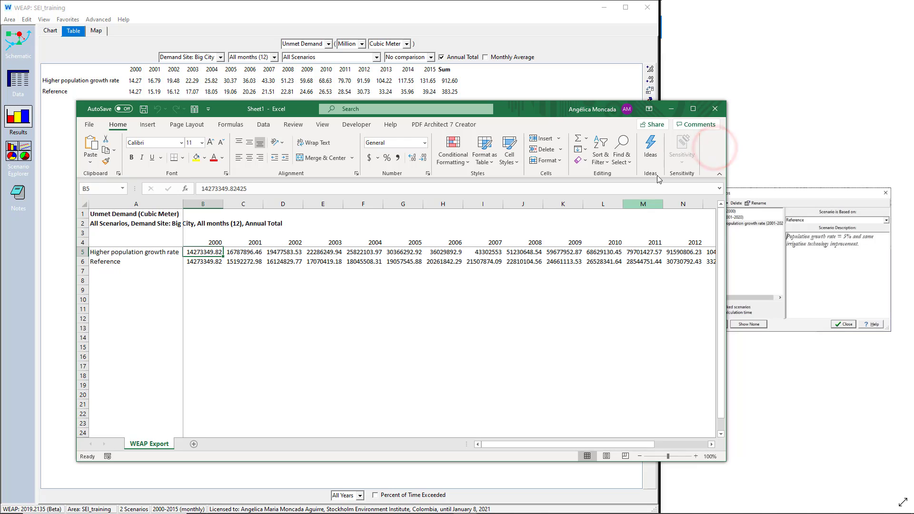
click(710, 109)
click(425, 333)
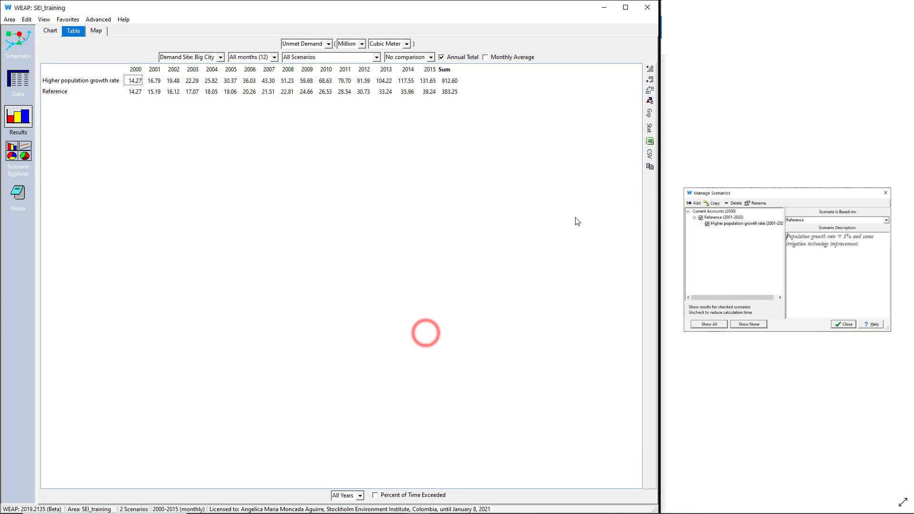
Step: Add statistics to the table, export it to Excel, review the Min to RMS rows and columns, and close the workbook
click(650, 128)
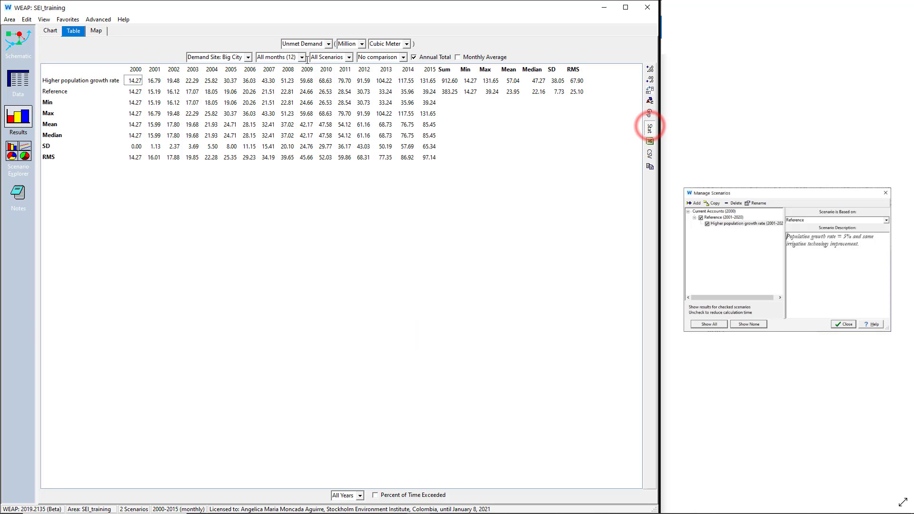
click(650, 141)
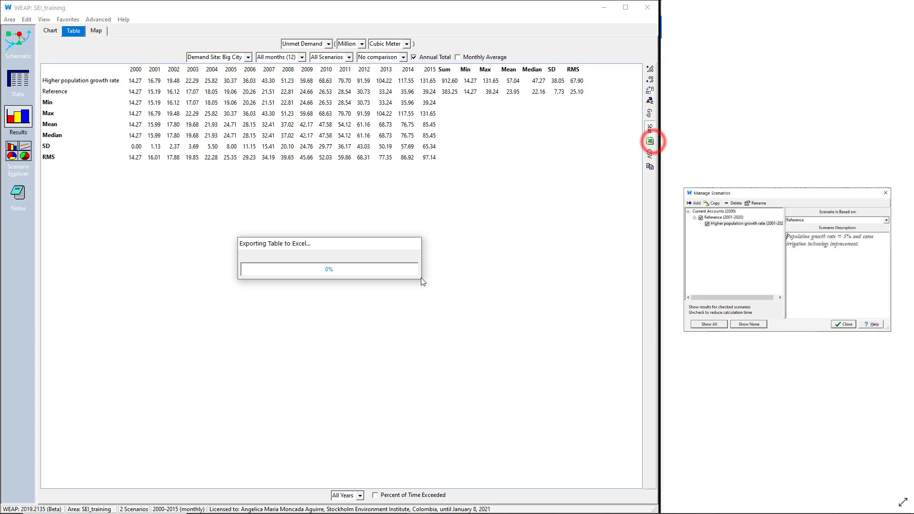
drag(117, 271, 119, 319)
drag(497, 445, 602, 444)
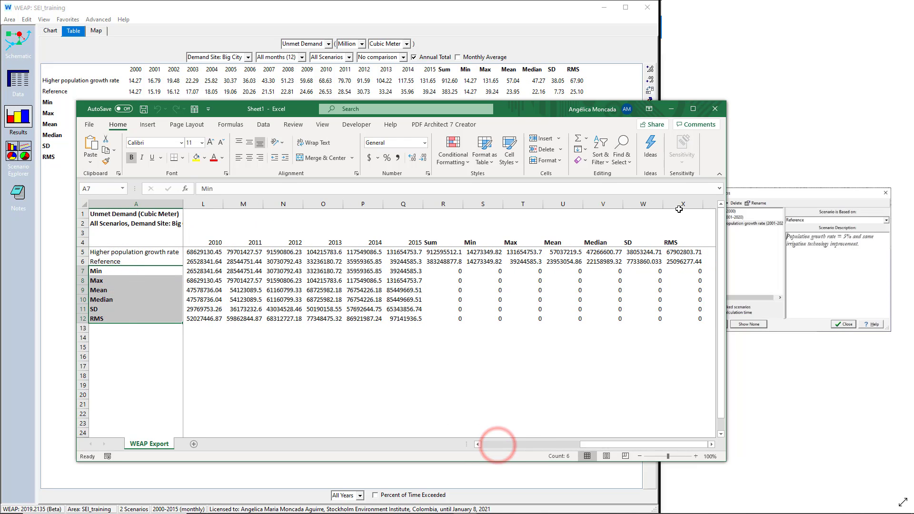
click(715, 108)
click(441, 339)
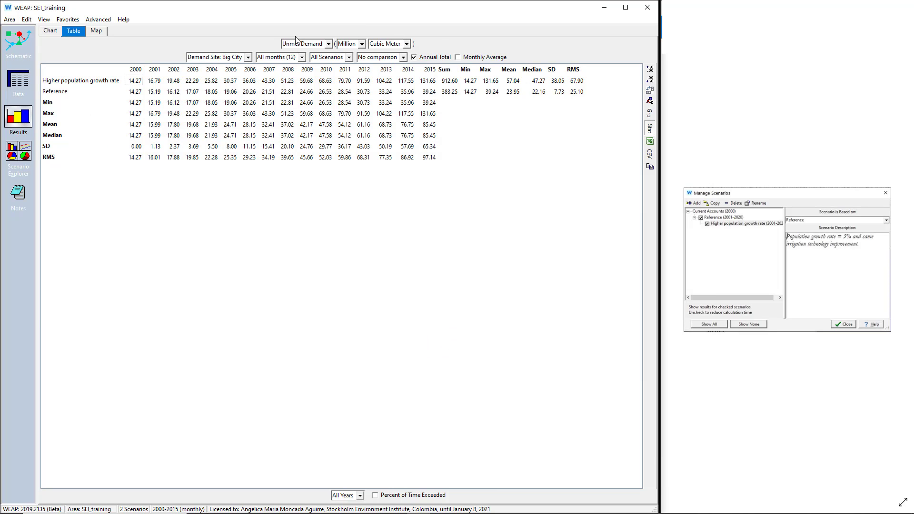
click(328, 44)
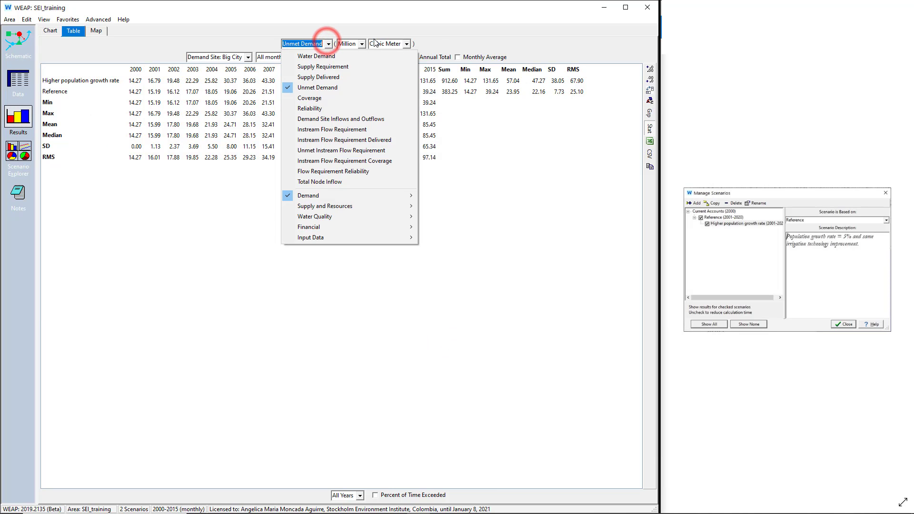
click(362, 43)
click(362, 44)
click(324, 27)
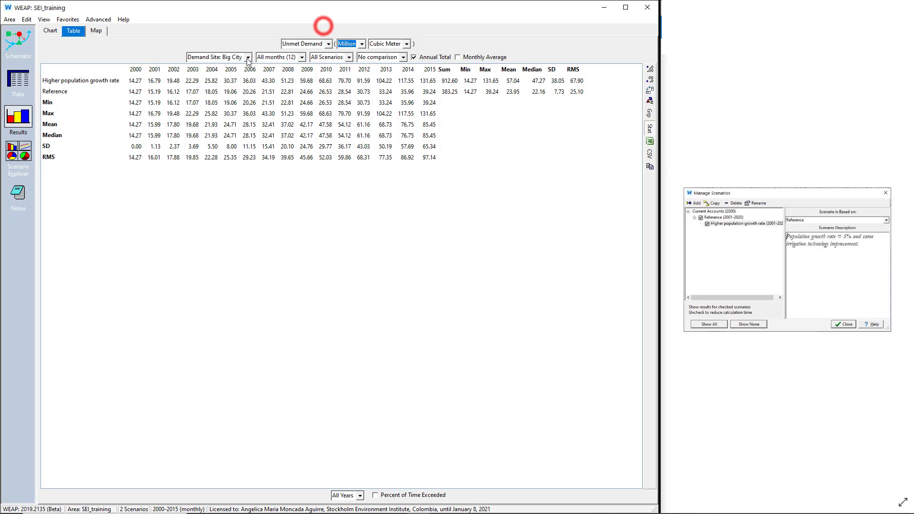
click(248, 58)
click(349, 57)
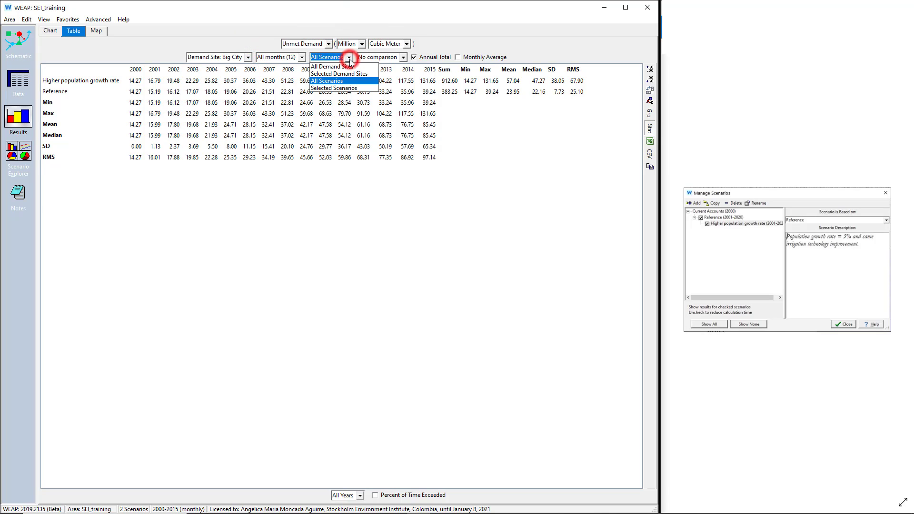
click(471, 145)
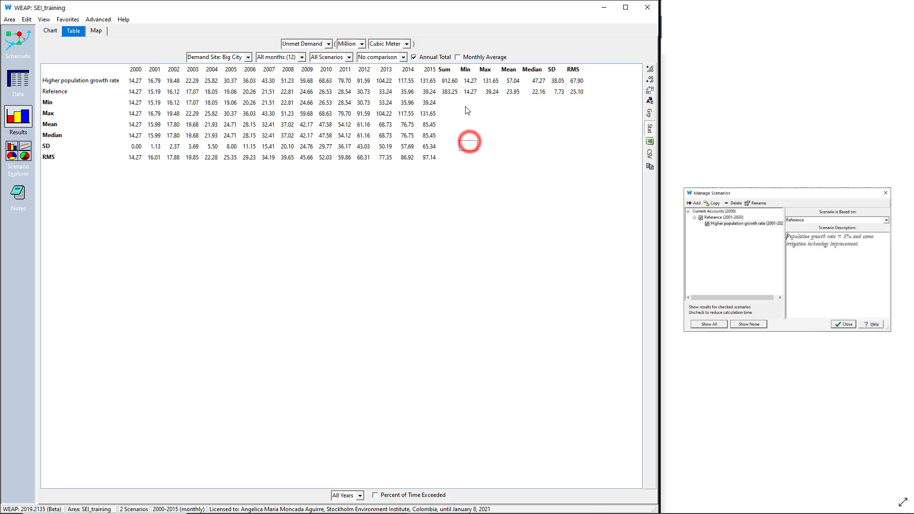
Step: Switch Big City's unmet demand from annual total to monthly average, and view it as a chart and as a table
click(464, 58)
click(432, 58)
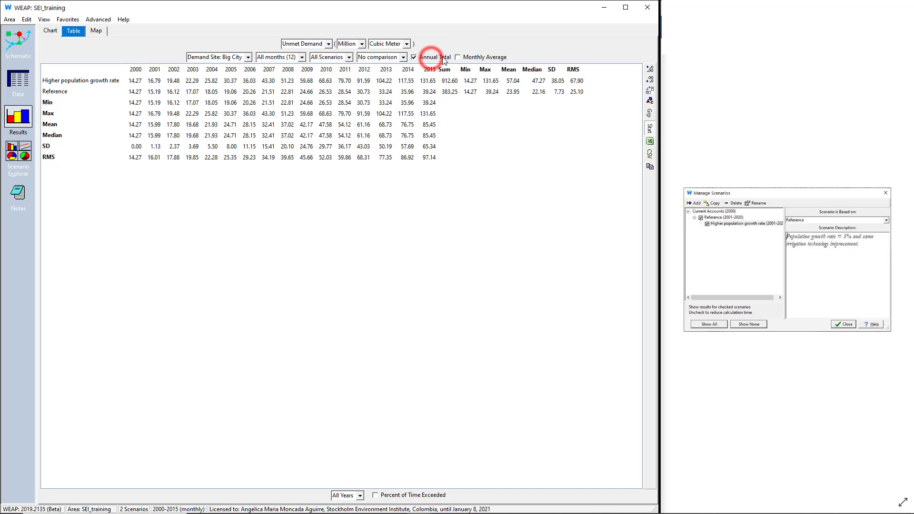
click(467, 57)
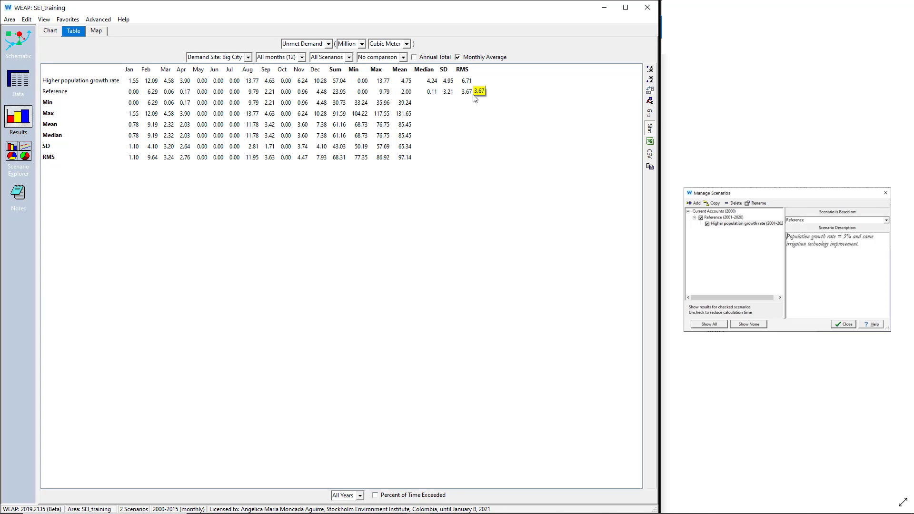
click(51, 31)
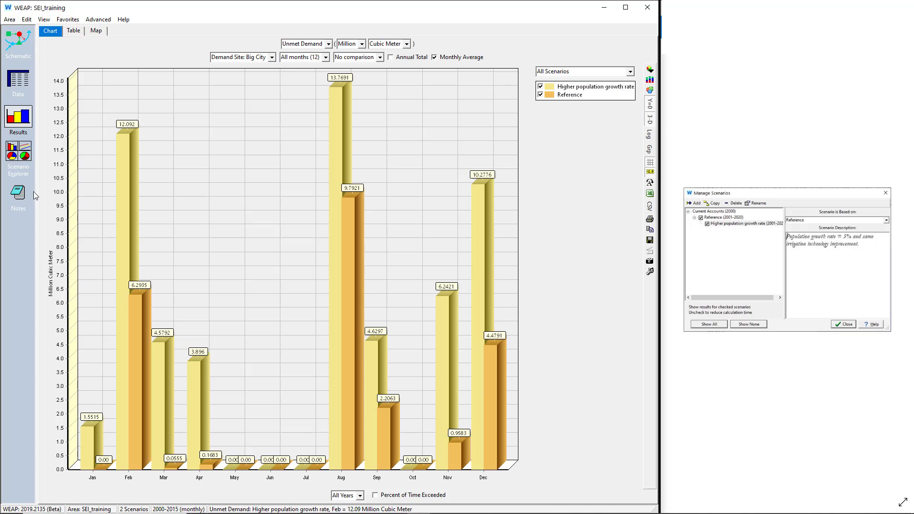
click(74, 31)
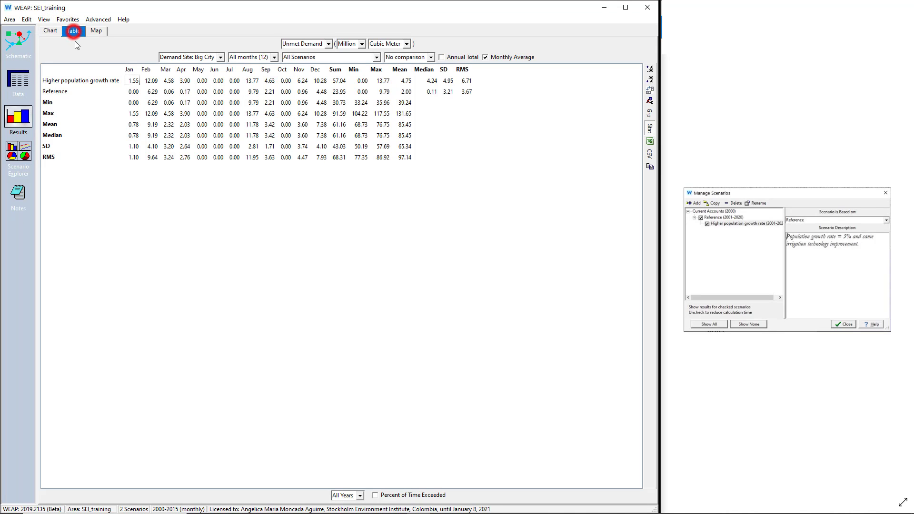
Step: Show unmet demand on the map with result values at the demand sites, and display the chart below the map
click(97, 32)
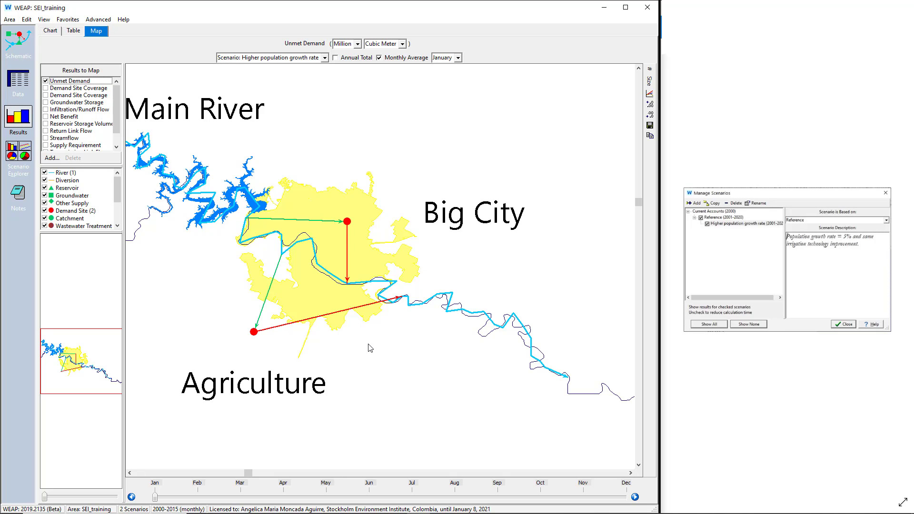
click(650, 70)
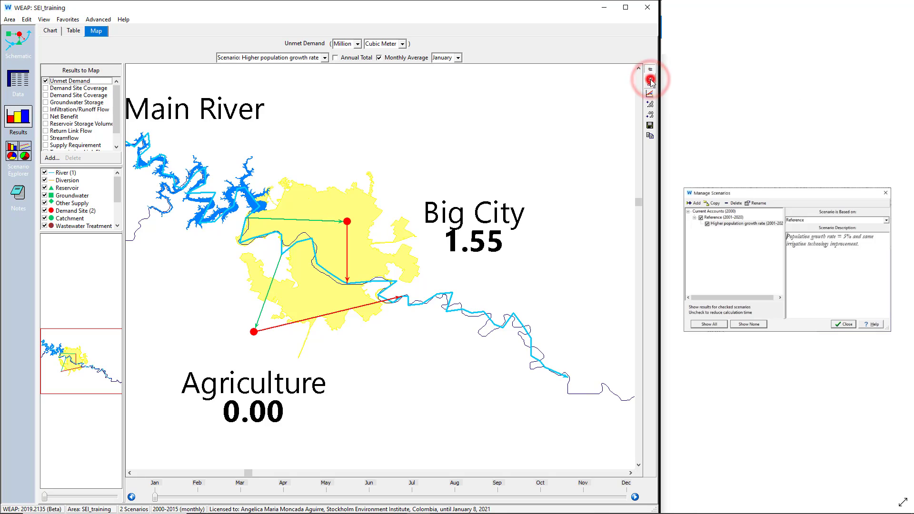
click(651, 94)
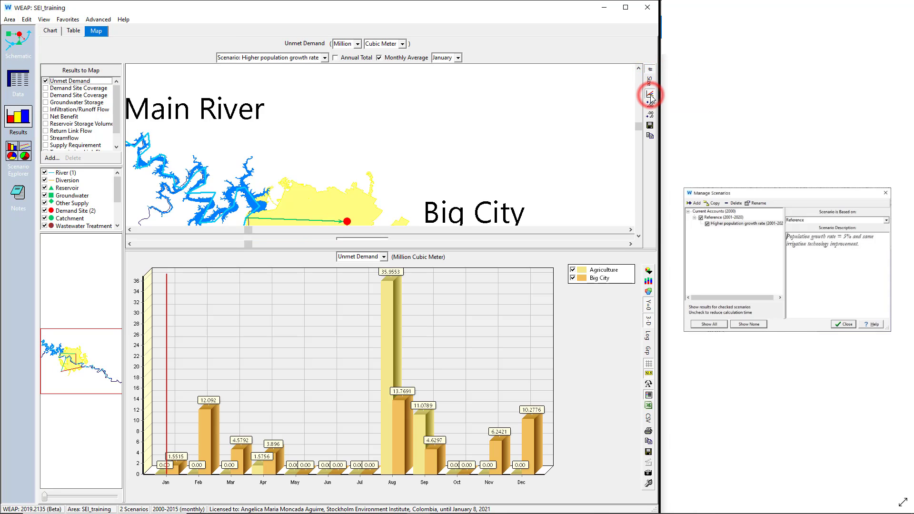
click(650, 71)
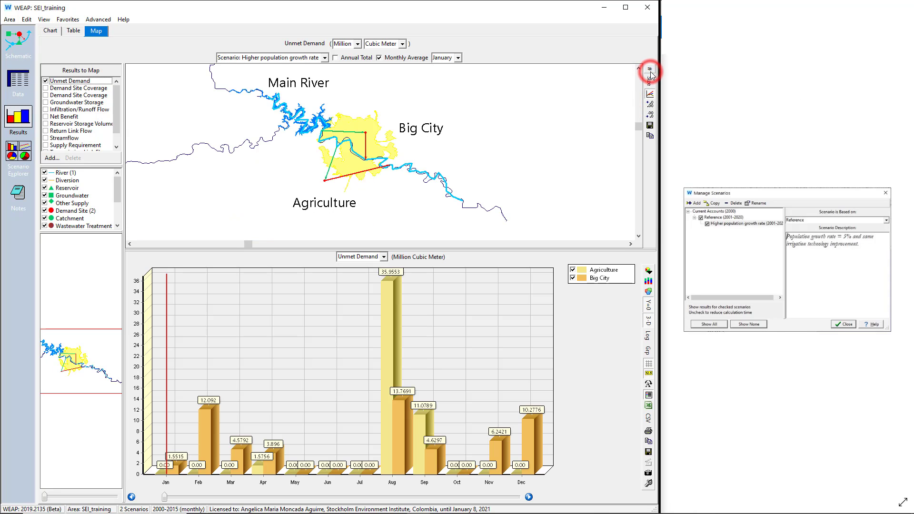
click(651, 71)
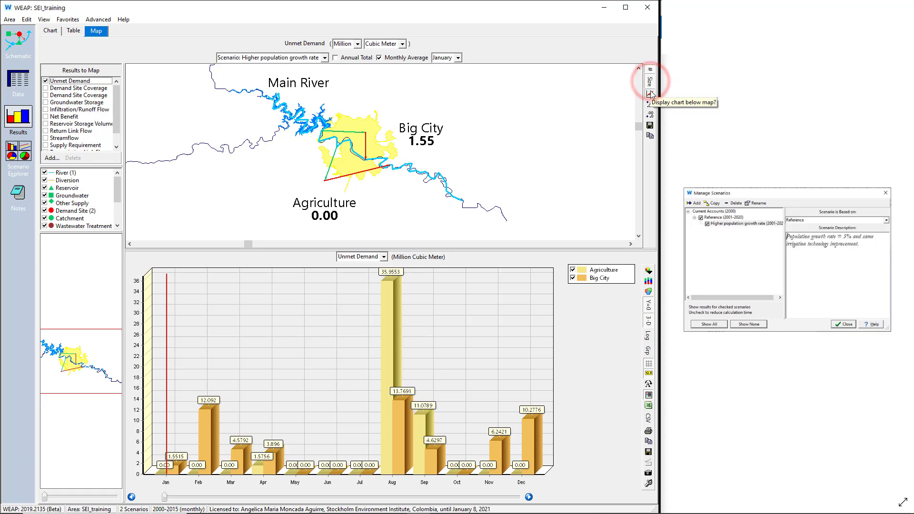
click(651, 94)
click(651, 94)
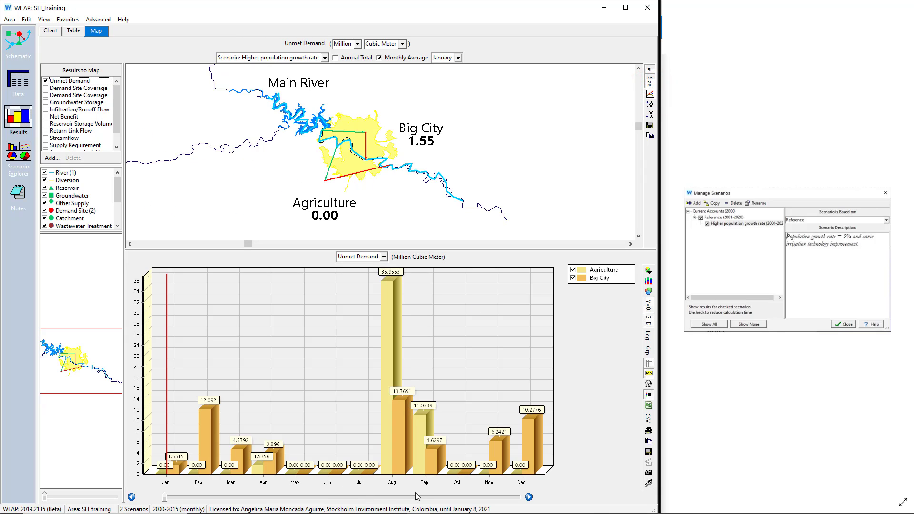
Step: Try more and fewer decimal places for the unmet demand values on the map, ending at two decimals
click(649, 105)
click(649, 105)
click(649, 104)
click(649, 115)
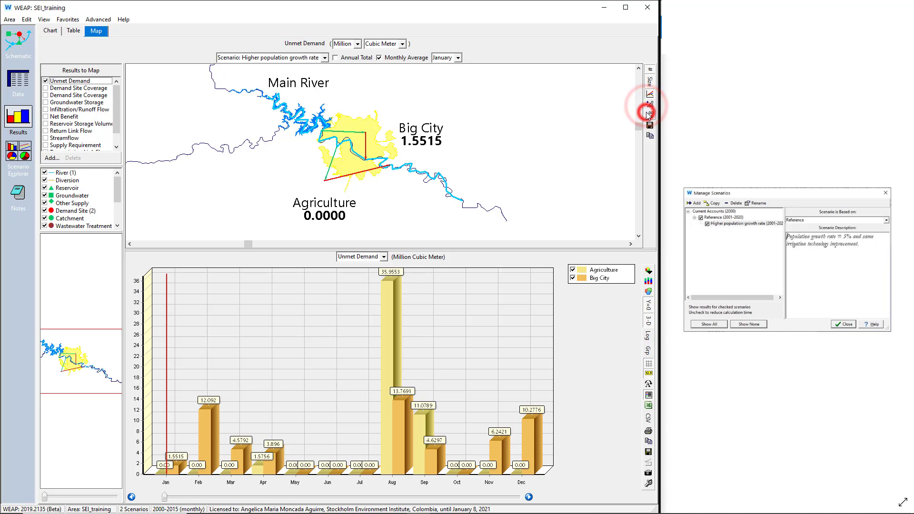
click(648, 113)
click(648, 114)
click(648, 113)
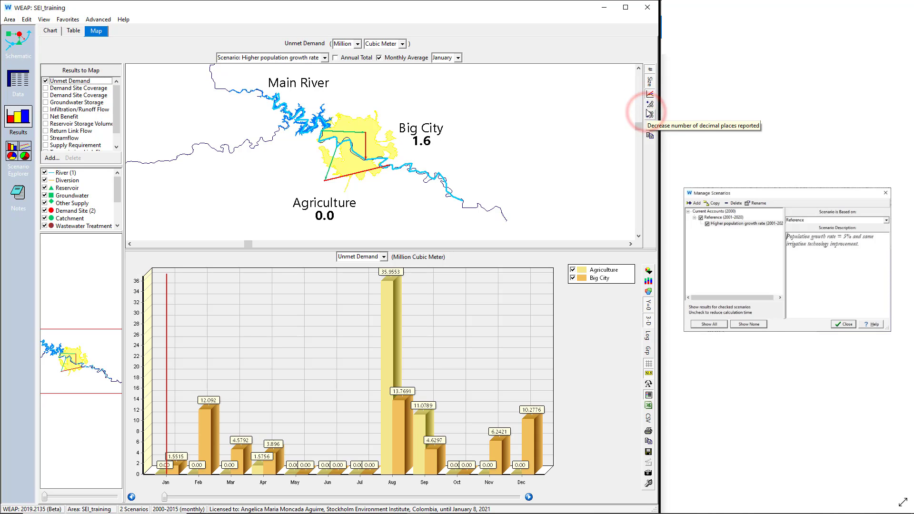
click(648, 104)
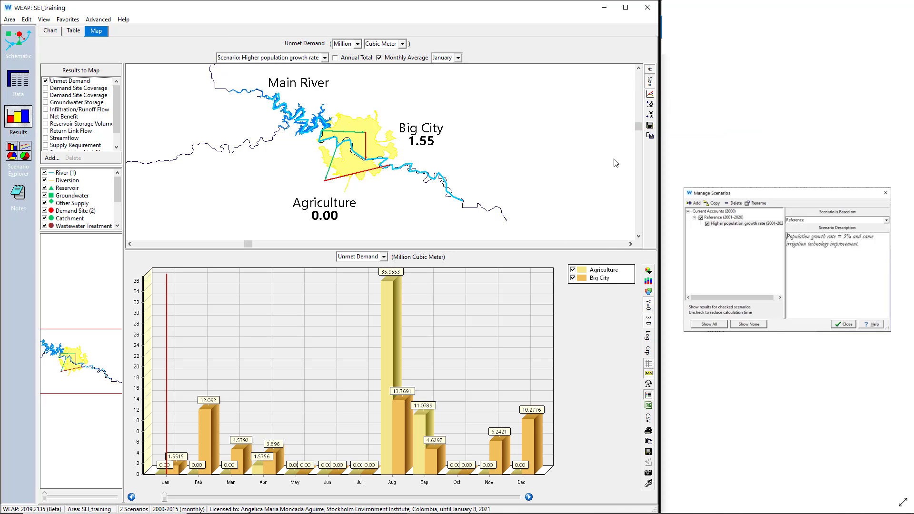
Step: Copy the map to the clipboard at the default level of detail, and turn off Monthly Average for the map results
click(650, 136)
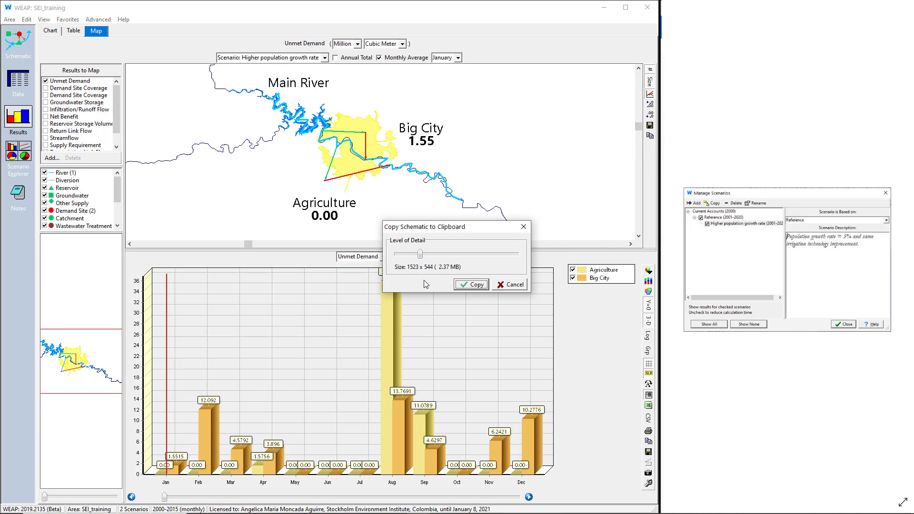
click(460, 288)
click(413, 57)
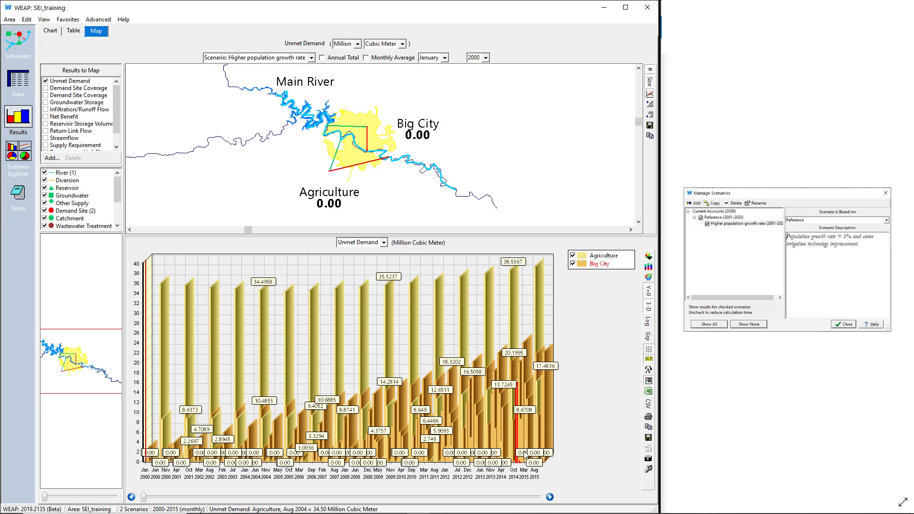
Step: Advance the map results month by month from January to August 2000
click(551, 498)
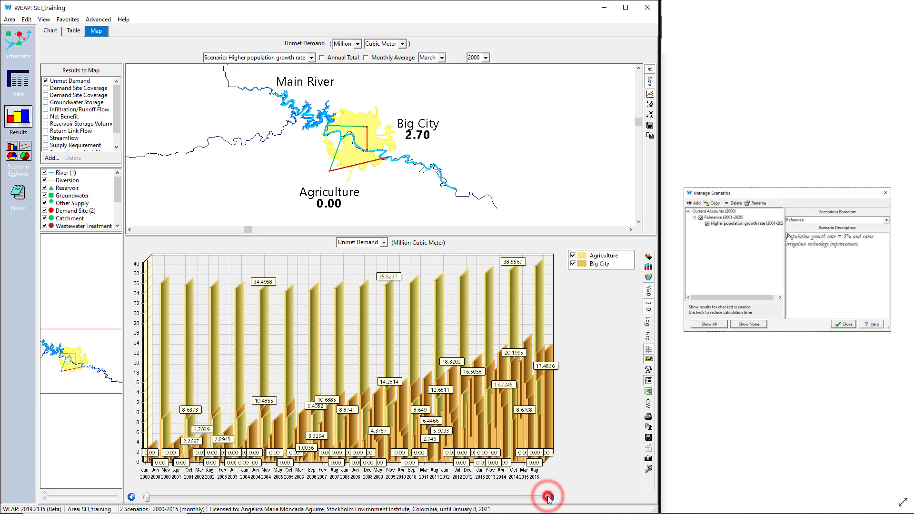
click(550, 498)
click(551, 497)
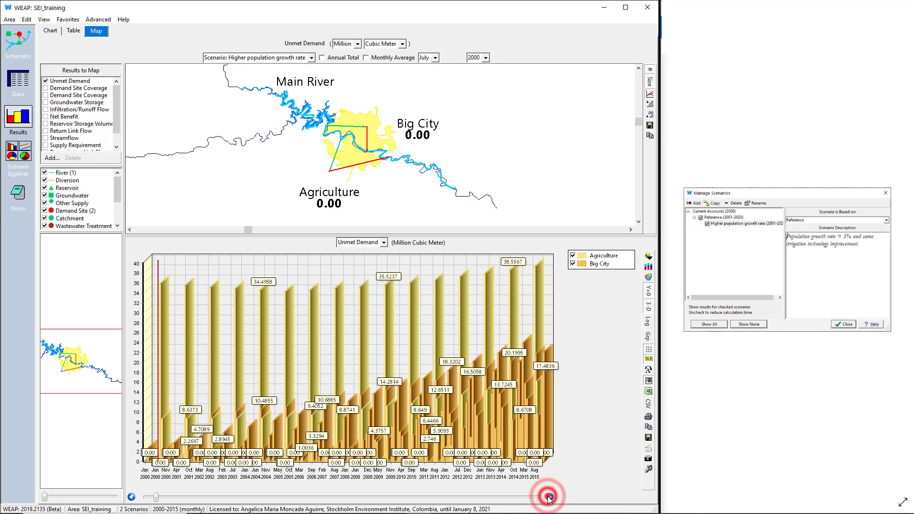
click(551, 498)
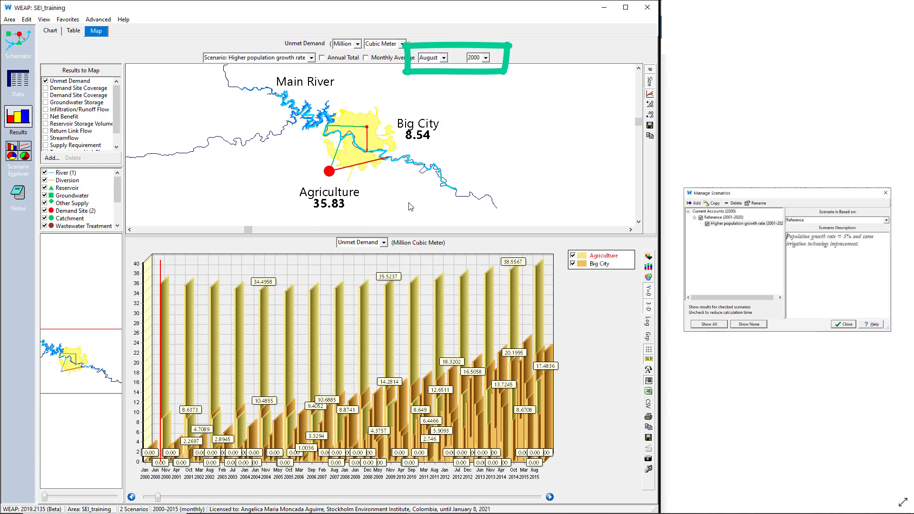
Step: Turn off the 3-D effect on the chart below the map, and set its data labels to None
click(648, 307)
click(648, 359)
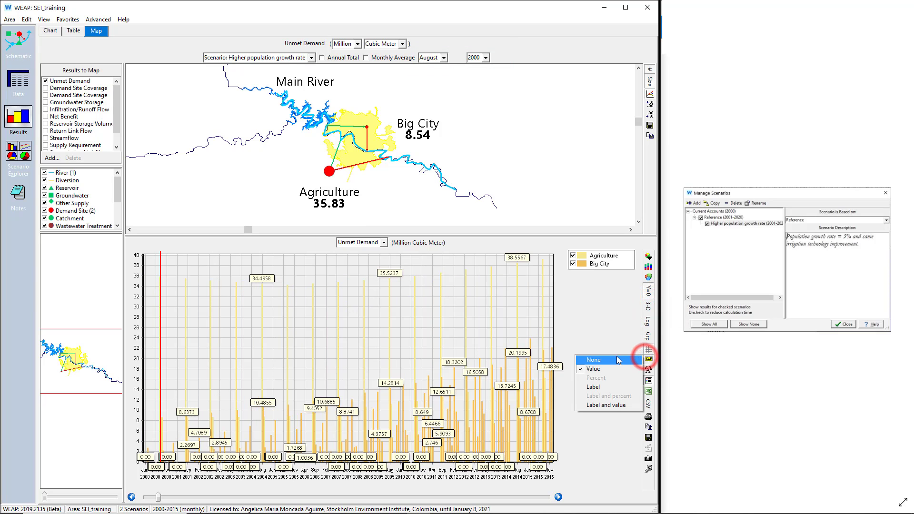
click(617, 360)
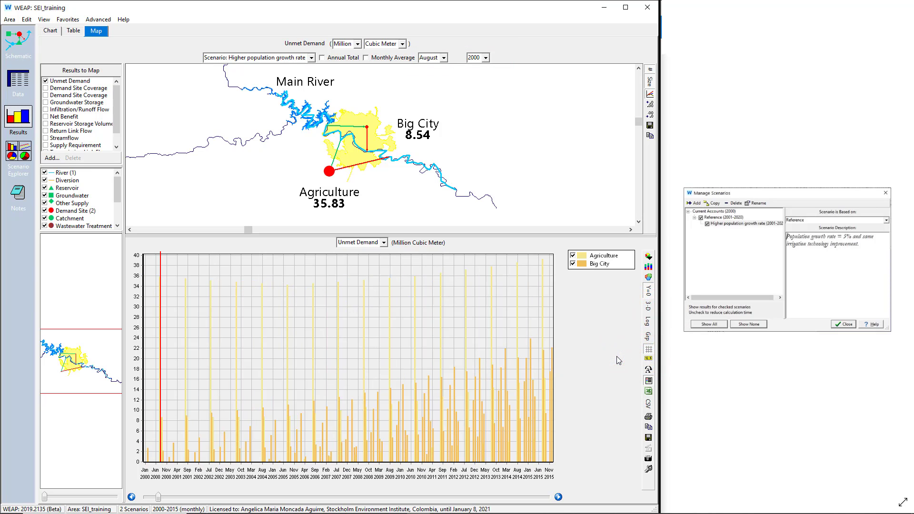
Step: View the monthly unmet demand of all demand sites as a full chart and as a table, and return to the map
click(51, 31)
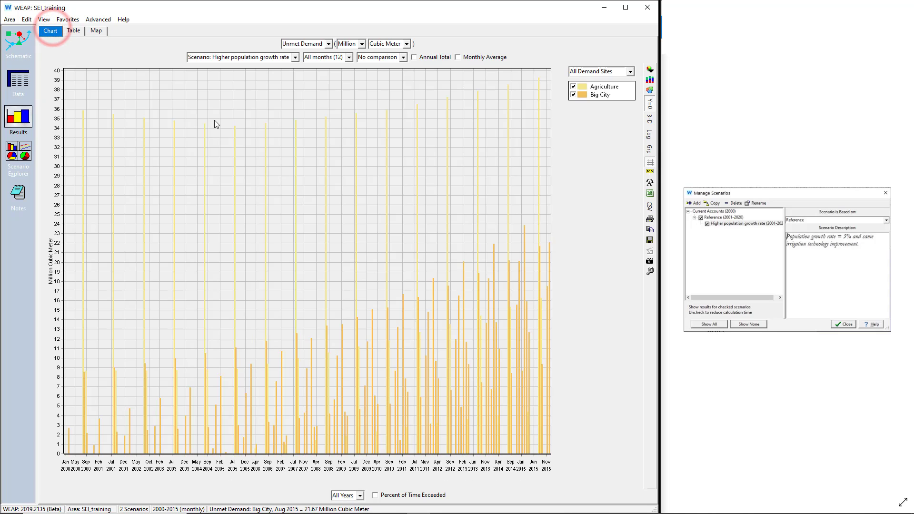
click(78, 31)
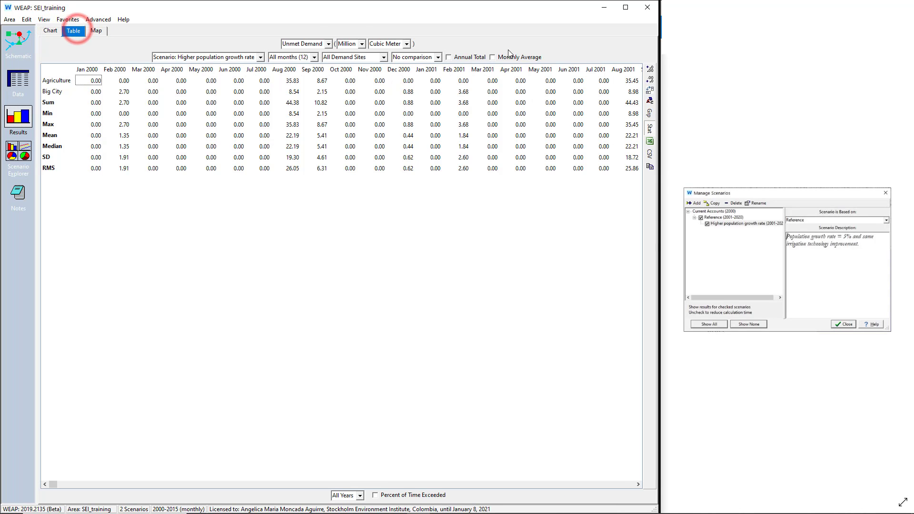
click(98, 30)
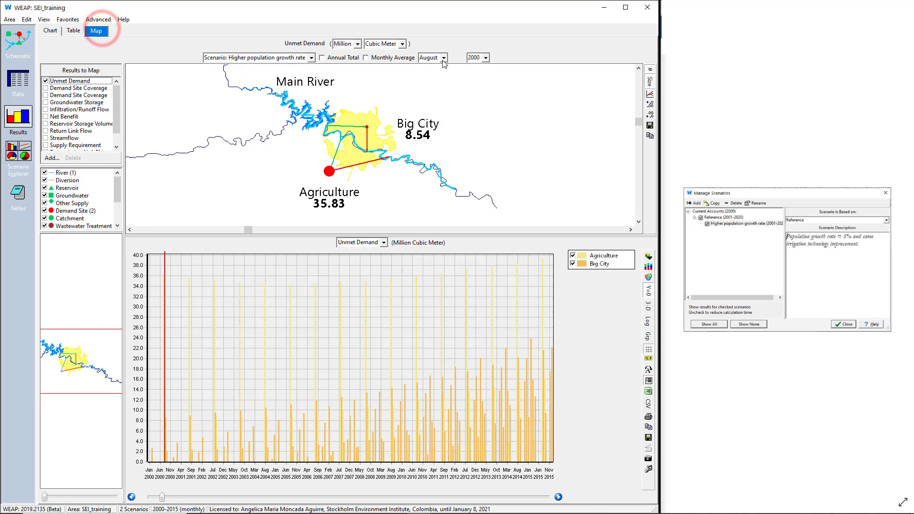